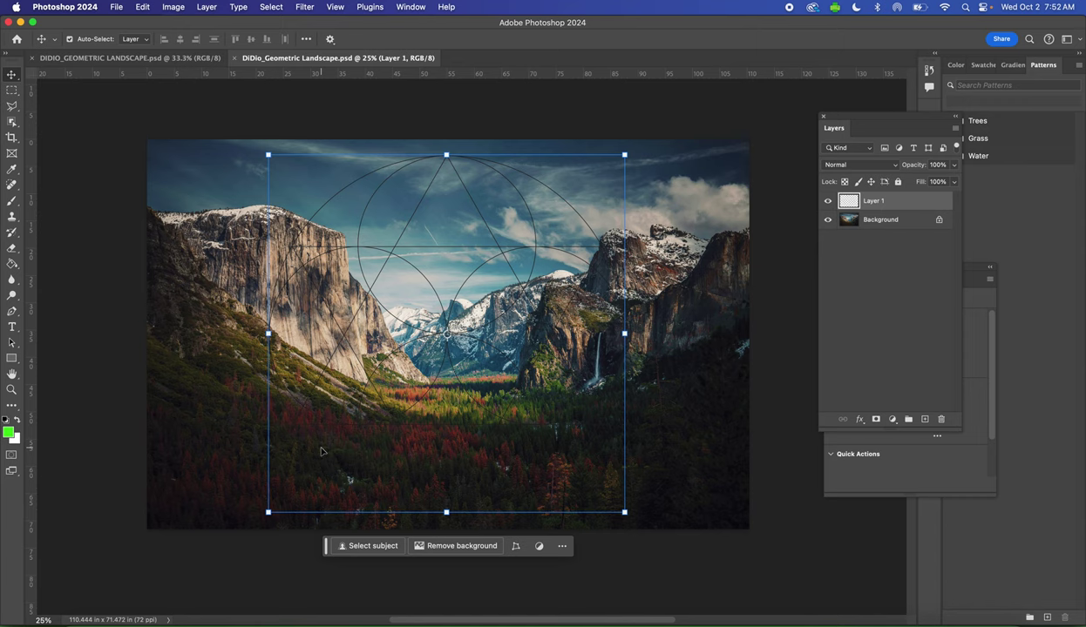
# - Invert Layer 1's black circle-and-triangle line art to white with Cmd+I
pyautogui.press('super+i')
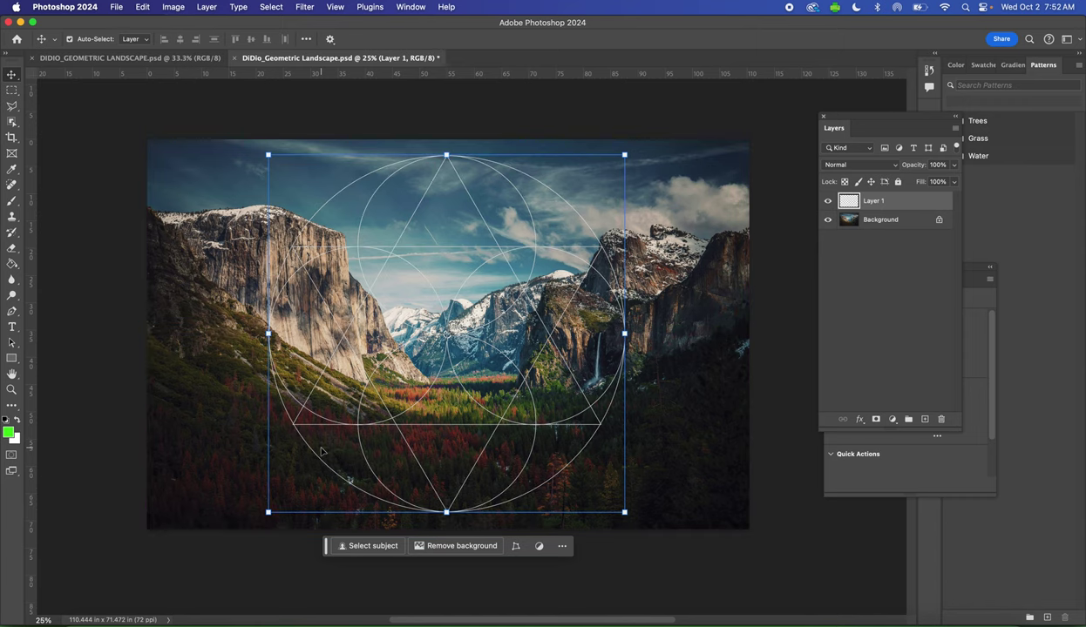
# - Rename Layer 1 in the Layers panel to 'Lines'
pyautogui.doubleClick(874, 202)
pyautogui.write('Lines')
pyautogui.press('Return')
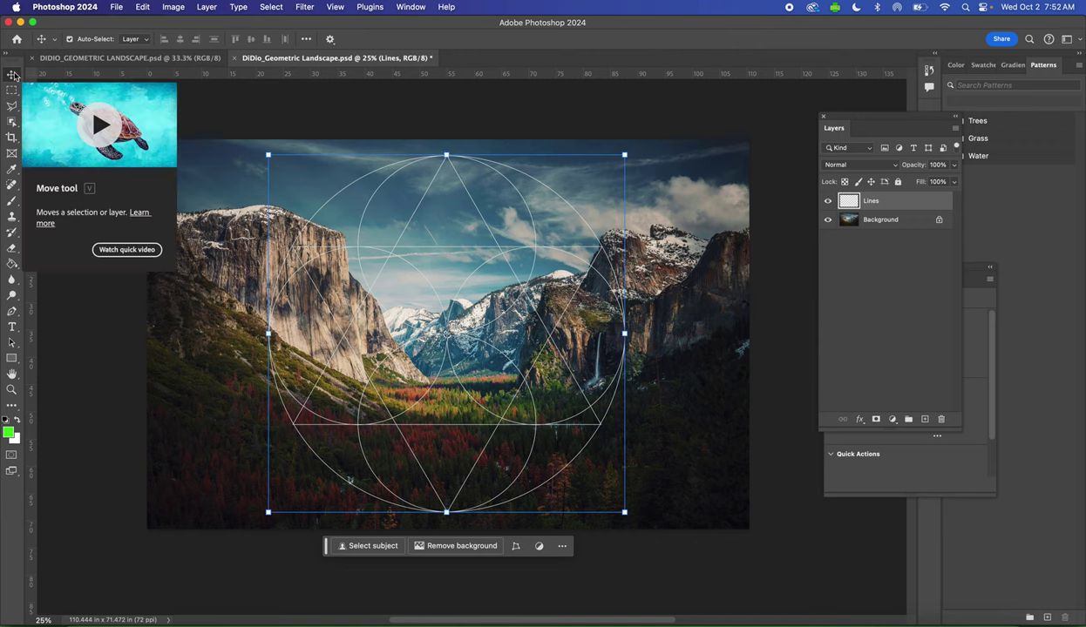
# - Select the inside of the top triangle of the line art with the Magic Wand Tool
pyautogui.click(12, 122)
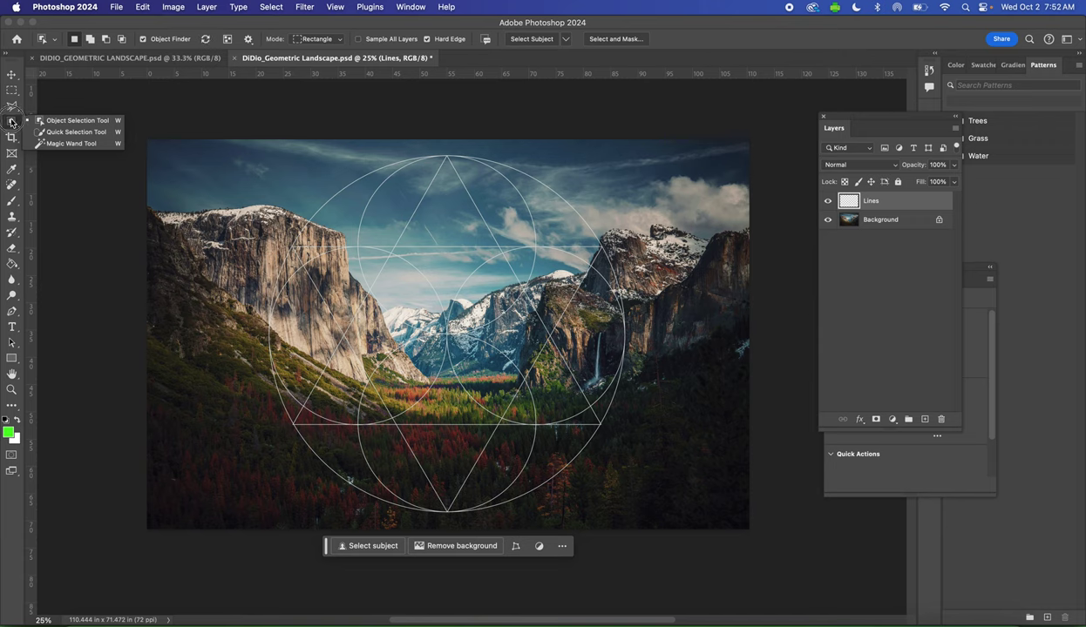
pyautogui.click(87, 145)
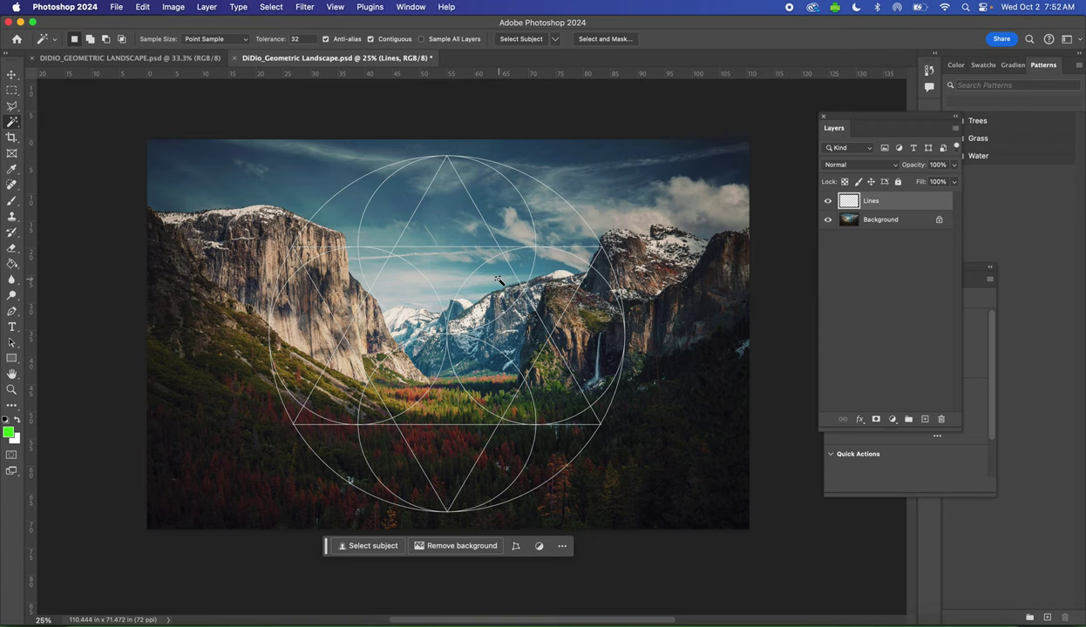
pyautogui.click(447, 209)
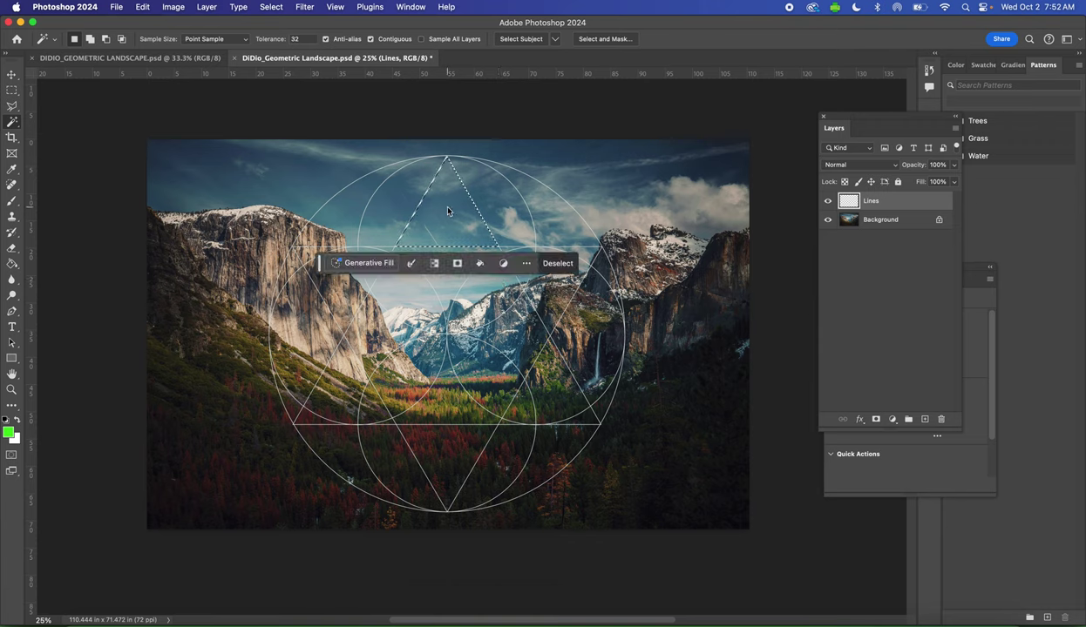
# - Move the triangle selection onto the lower-right forest of the Background and paste a copy as Layer 1
pyautogui.click(885, 220)
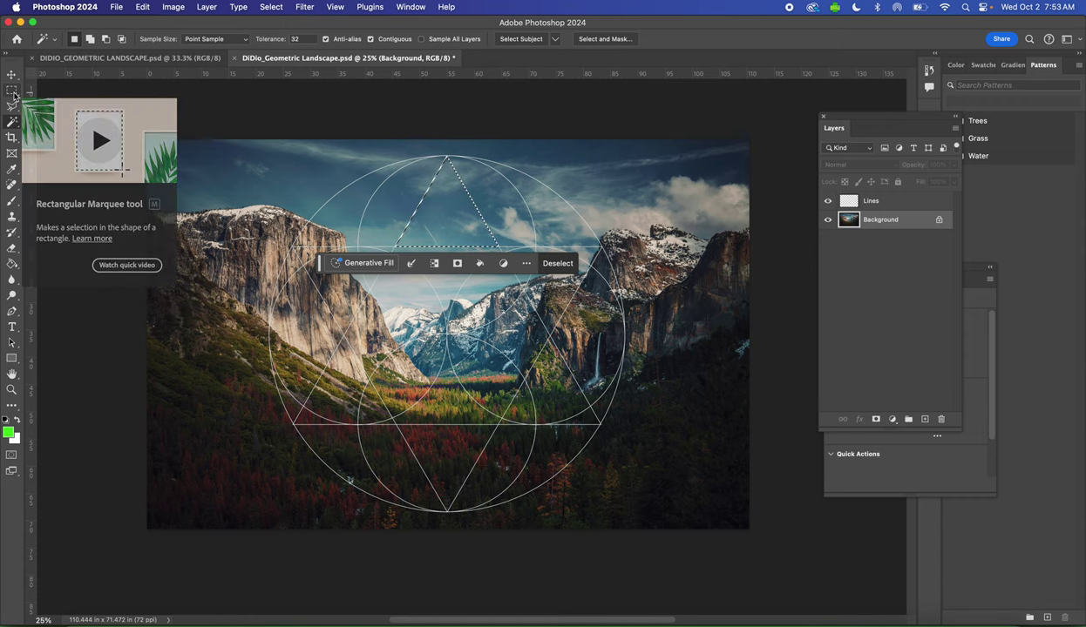
pyautogui.click(12, 91)
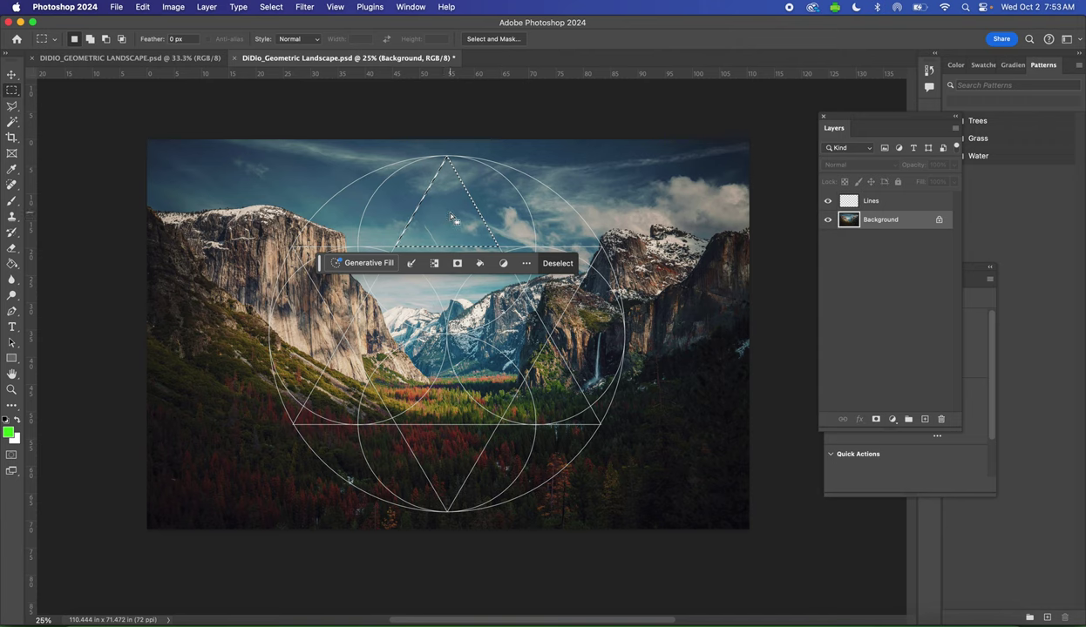
pyautogui.moveTo(451, 220); pyautogui.dragTo(686, 490)
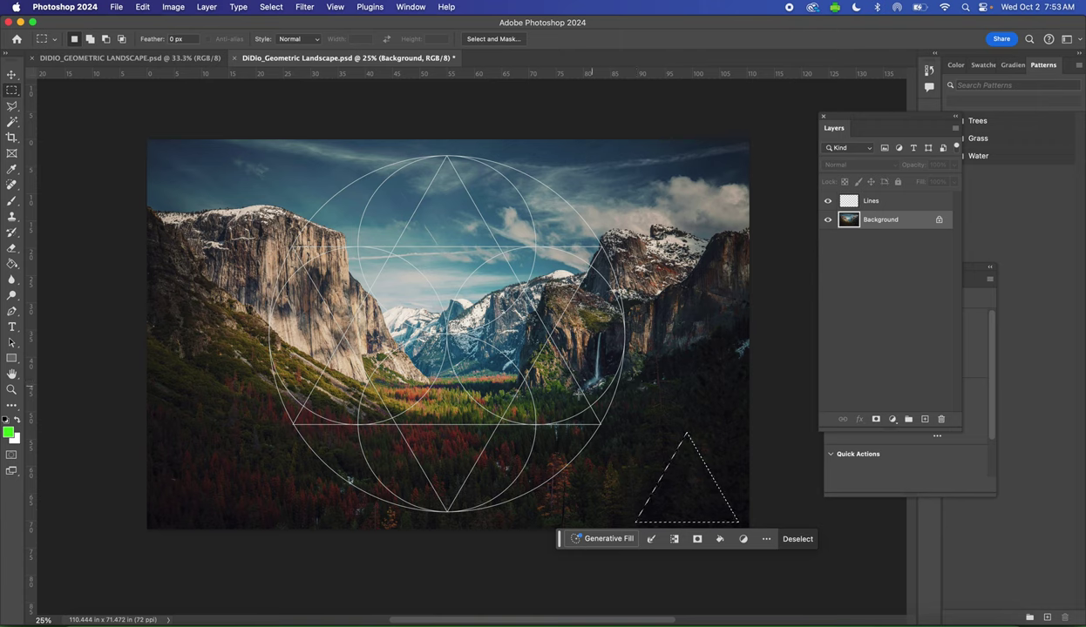
pyautogui.press('super+c')
pyautogui.press('super+v')
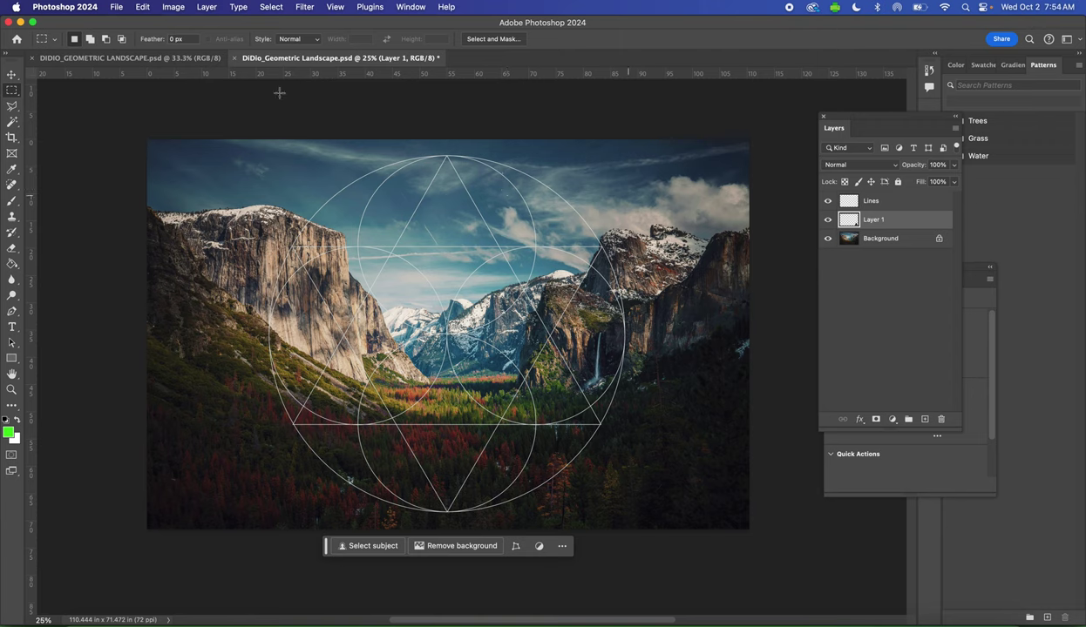
# - Drag Layer 1's forest triangle up into the top triangle of the white lines
pyautogui.click(13, 76)
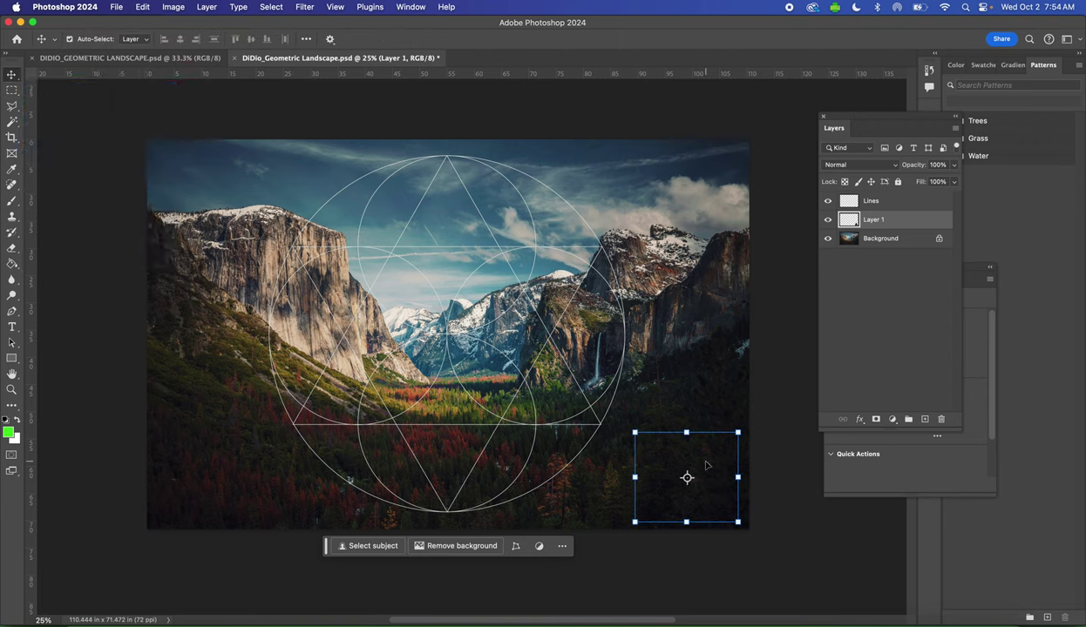
pyautogui.moveTo(706, 465); pyautogui.dragTo(465, 226)
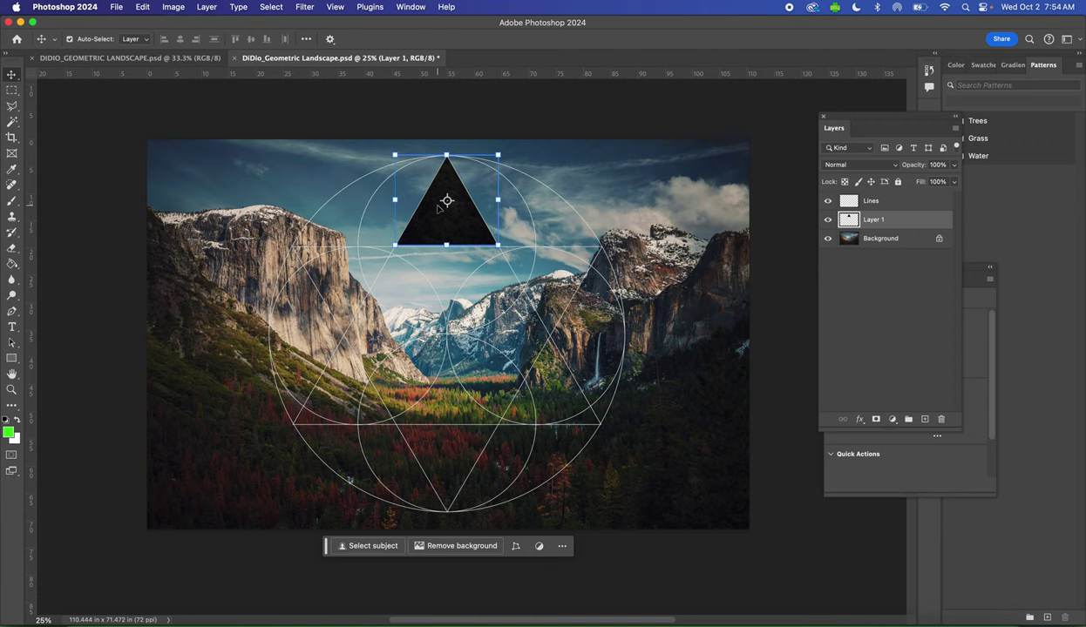
# - Magic-wand the shape right of centre on Lines and copy that Background area to Layer 2
pyautogui.click(925, 206)
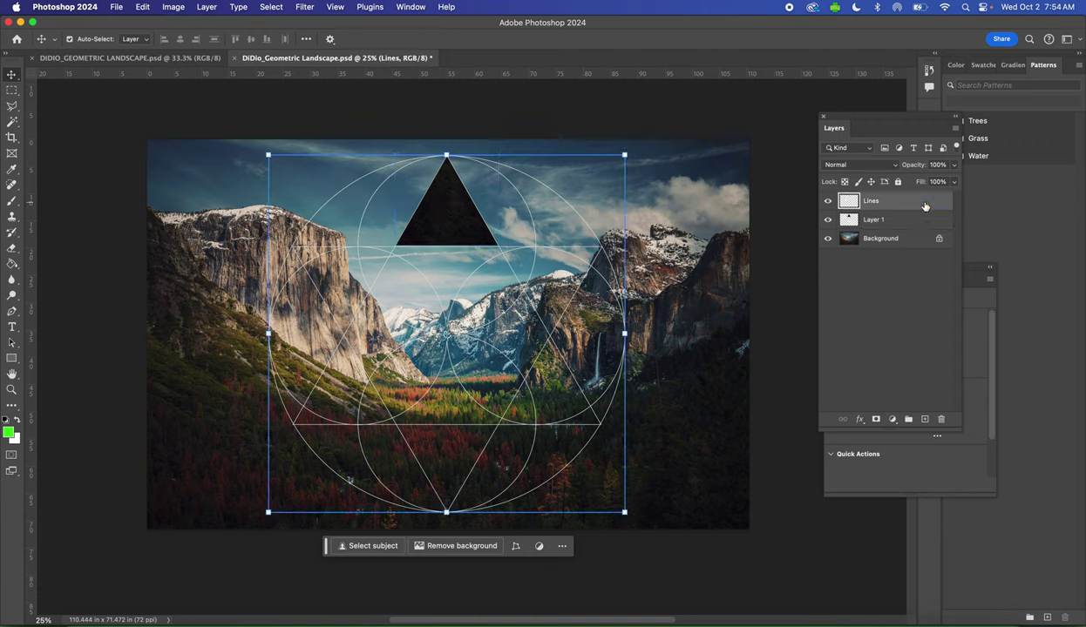
pyautogui.click(11, 124)
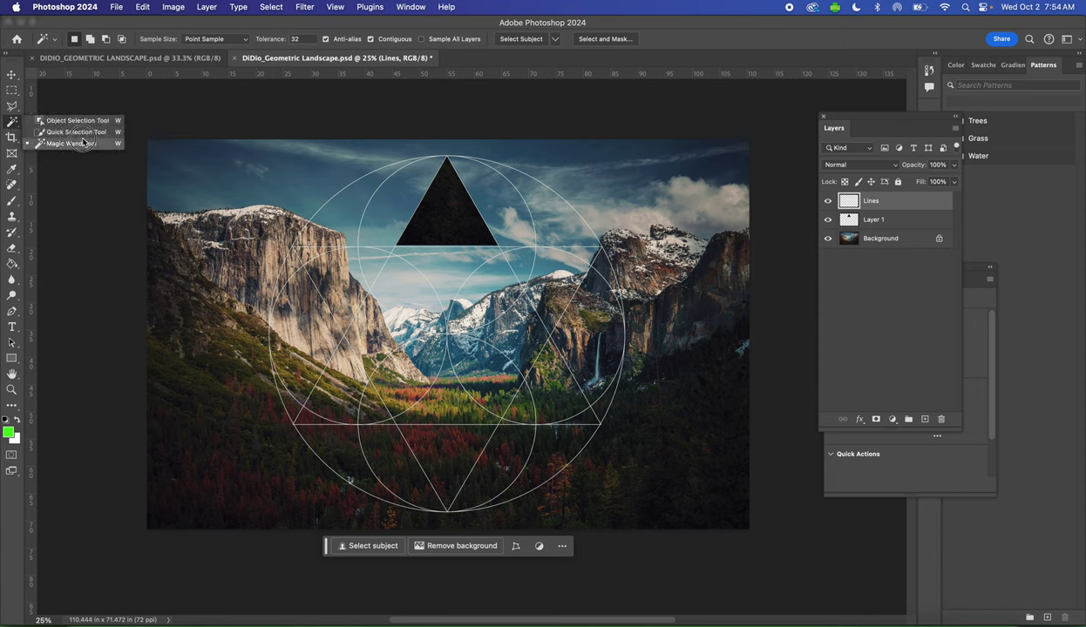
pyautogui.click(83, 143)
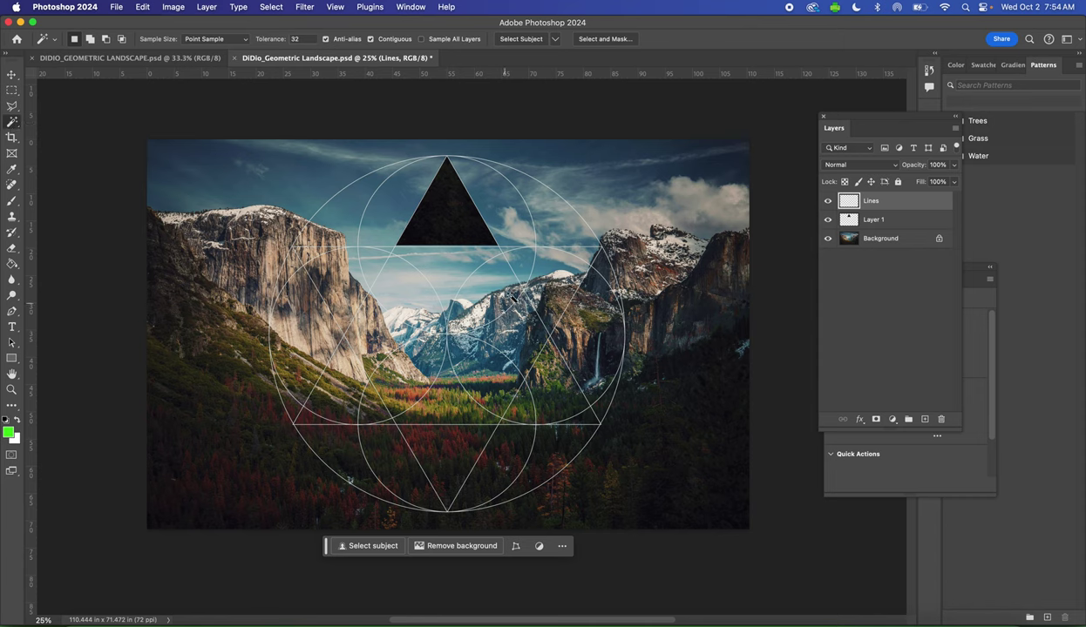
pyautogui.click(557, 290)
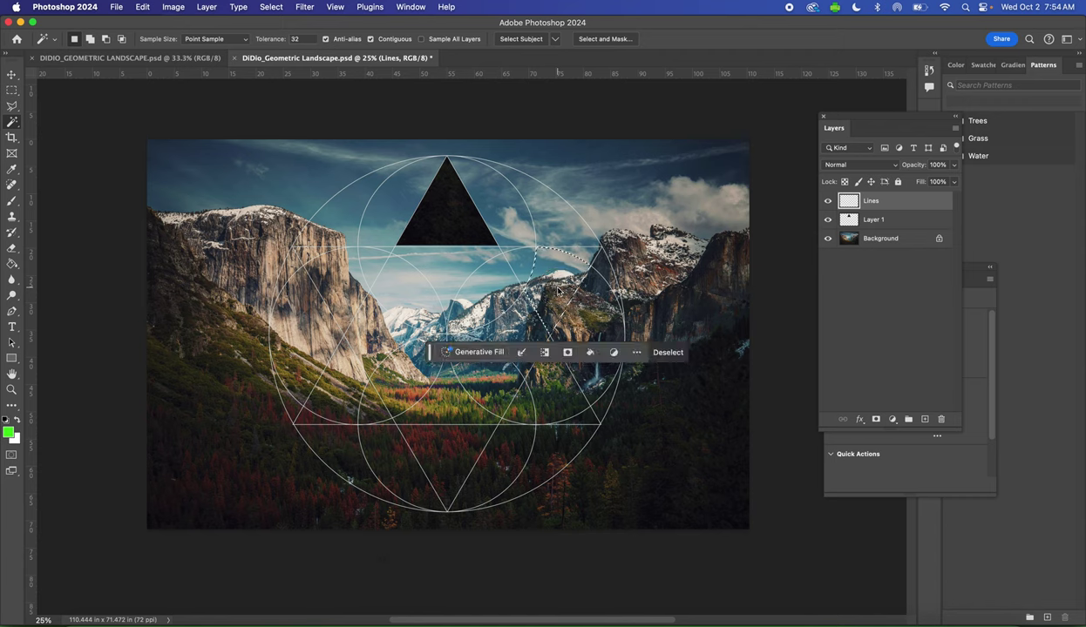
pyautogui.click(883, 241)
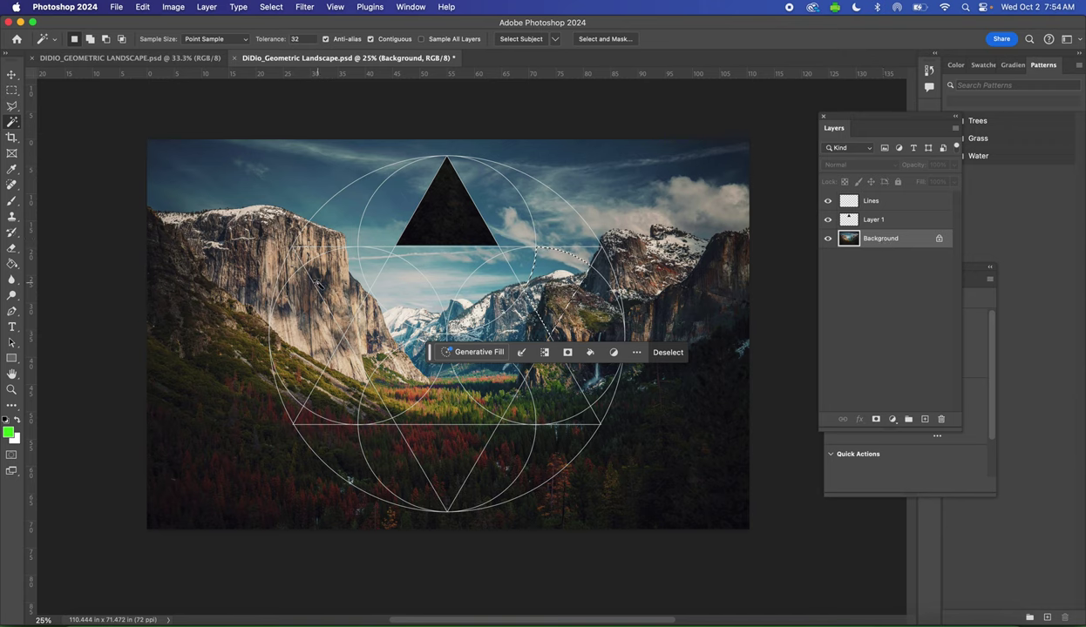
pyautogui.hotkey('ctrl', 'j')
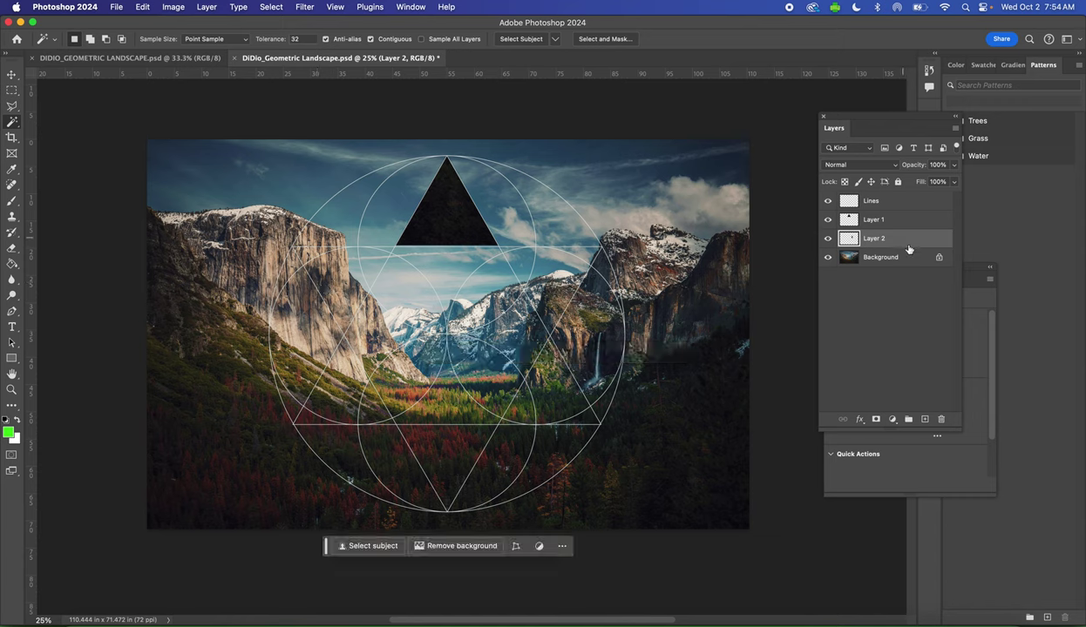
# - Try moving the Layer 2 mountain piece toward the centre, then back to the right
pyautogui.click(12, 75)
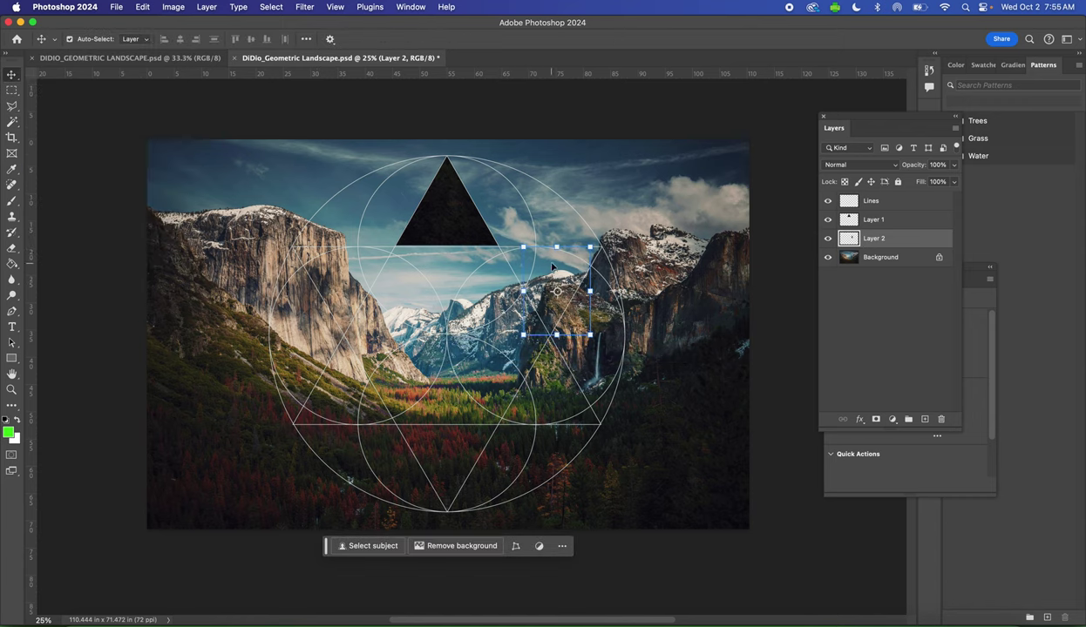
pyautogui.moveTo(554, 265); pyautogui.dragTo(448, 279)
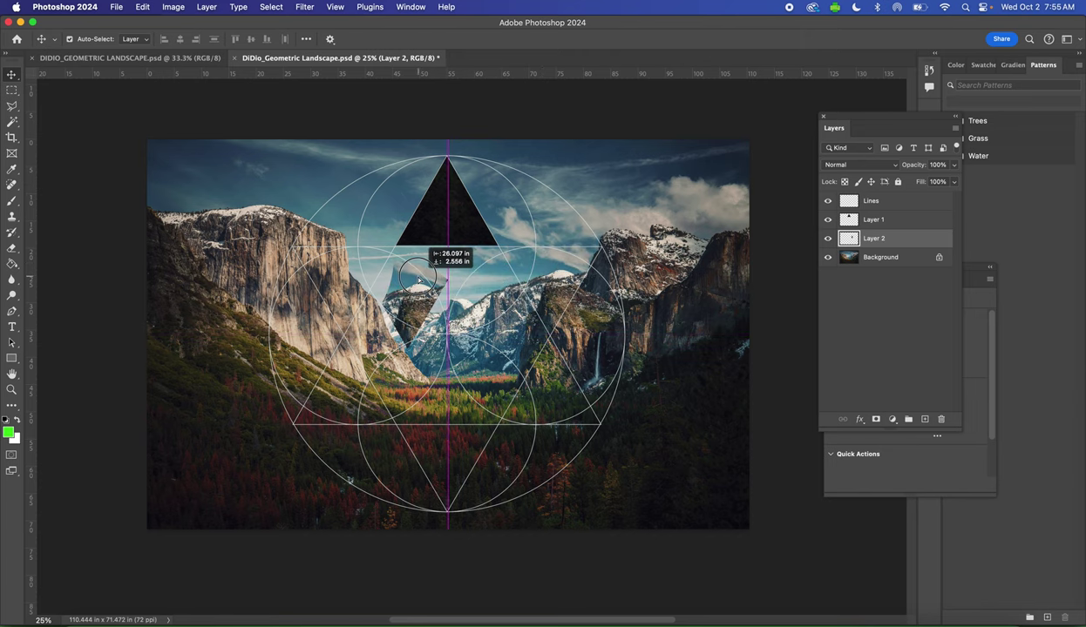
pyautogui.moveTo(418, 280); pyautogui.dragTo(561, 266)
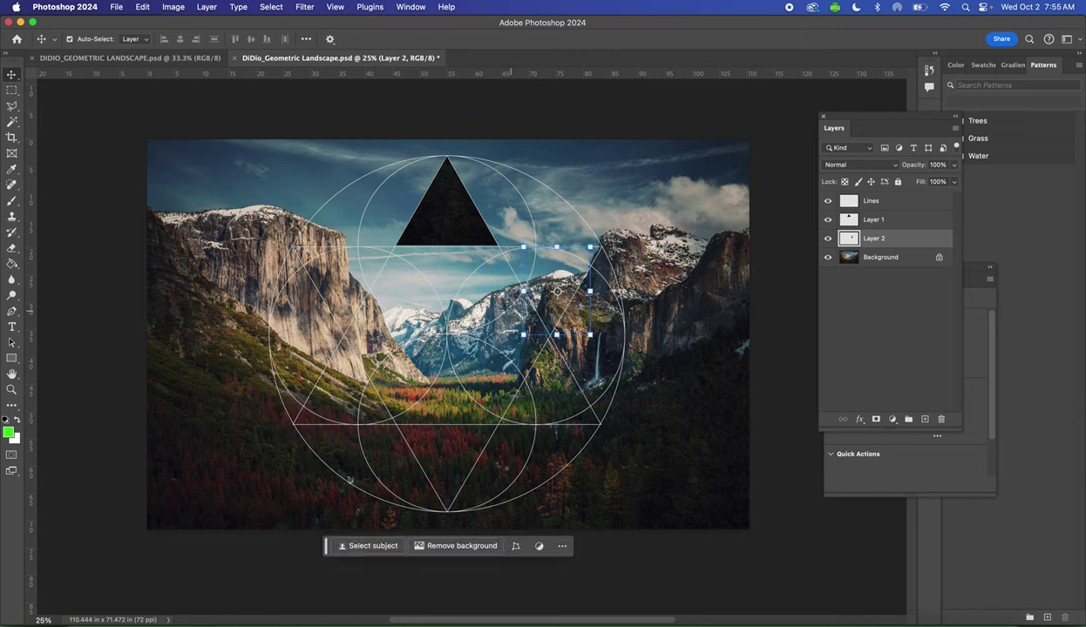
# - Delete the mountain copy and reselect the right-of-centre shape from the Lines layer
pyautogui.press('Delete')
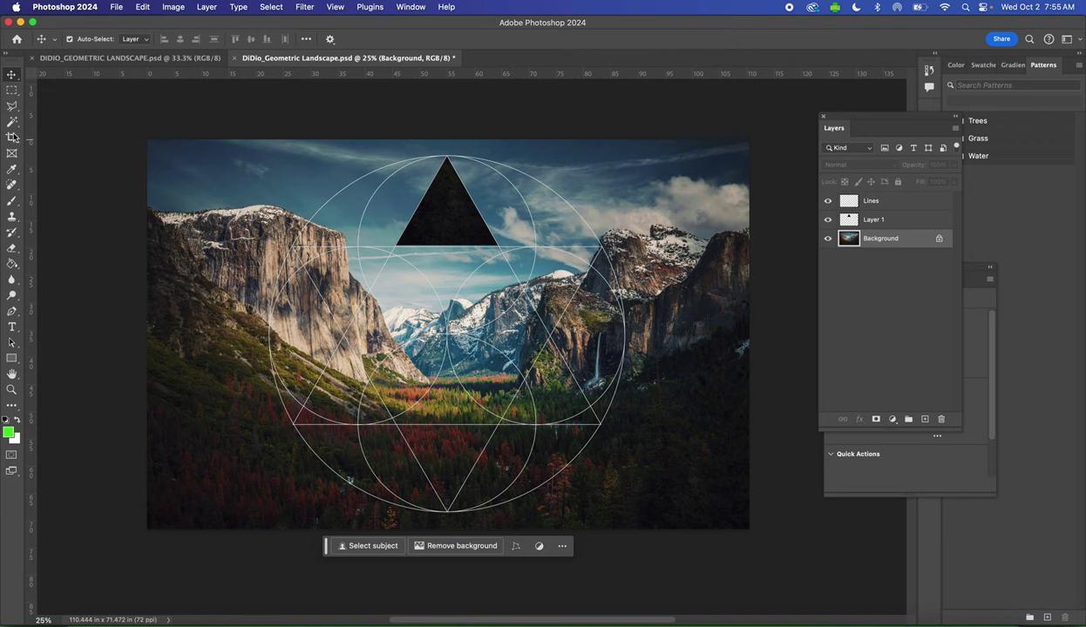
pyautogui.moveTo(11, 123); pyautogui.dragTo(61, 145)
pyautogui.click(562, 283)
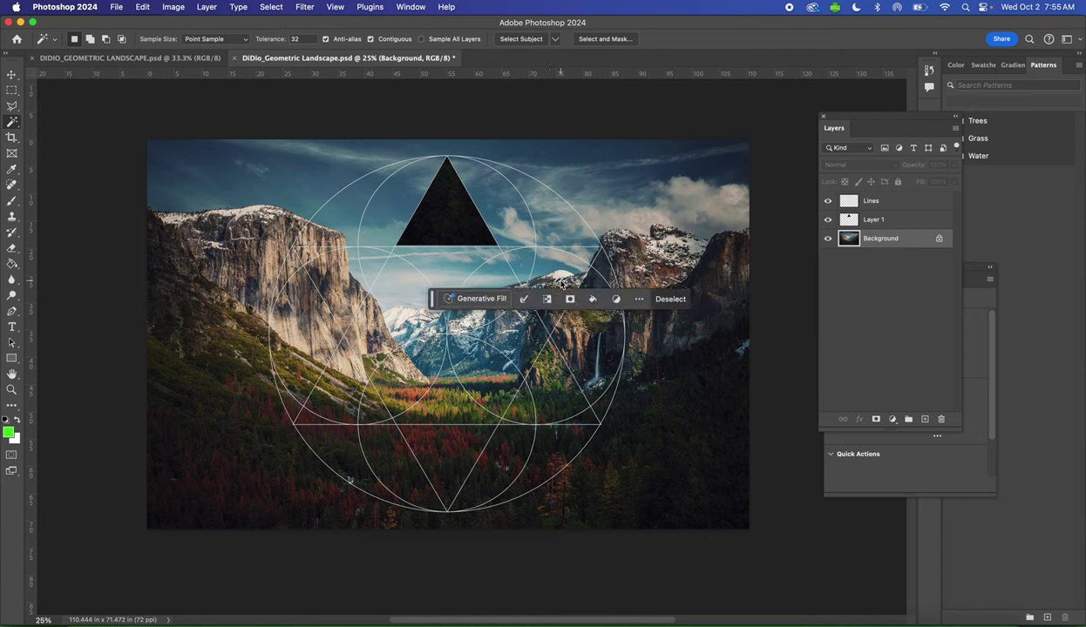
pyautogui.press('super+d')
pyautogui.click(848, 202)
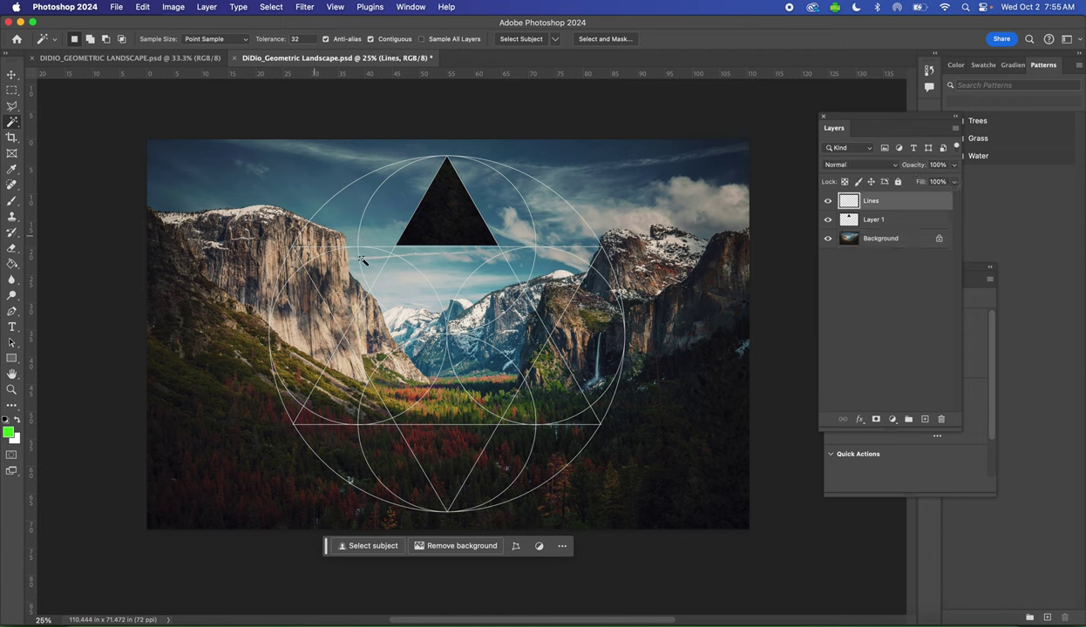
pyautogui.click(563, 282)
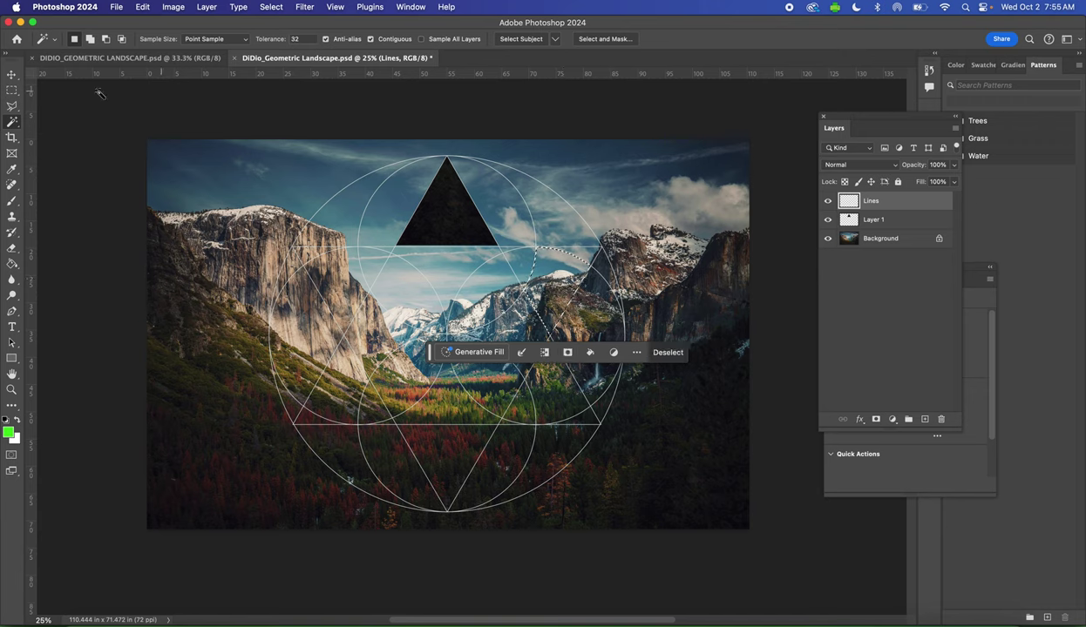
# - Shift the selection onto the left cliff, copy it to Layer 2, and drag it into the upper-right triangle
pyautogui.click(12, 91)
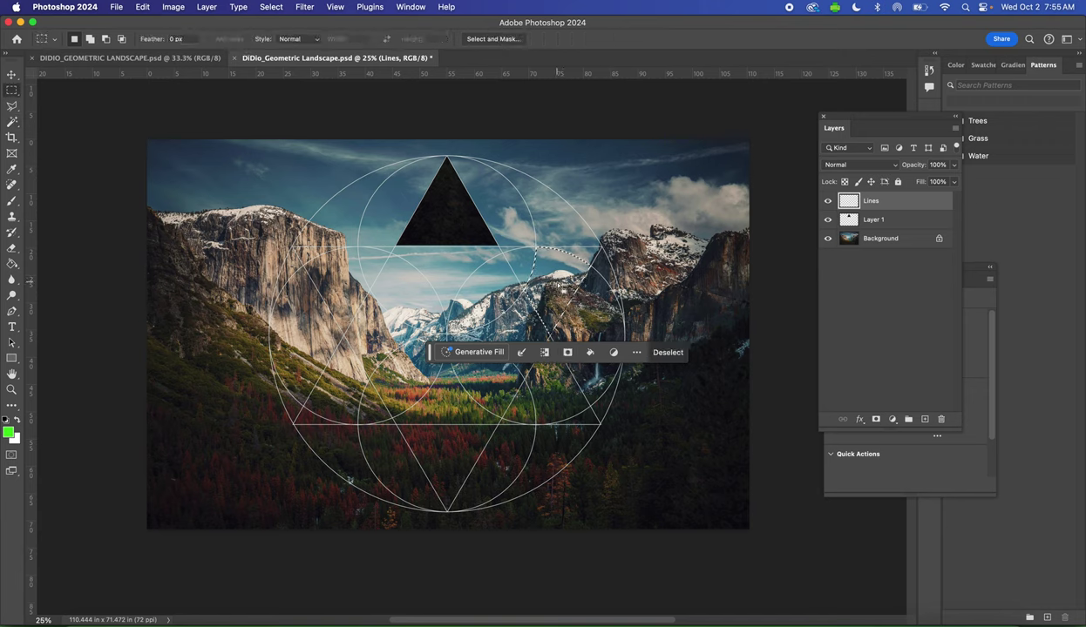
pyautogui.moveTo(384, 285); pyautogui.dragTo(219, 314)
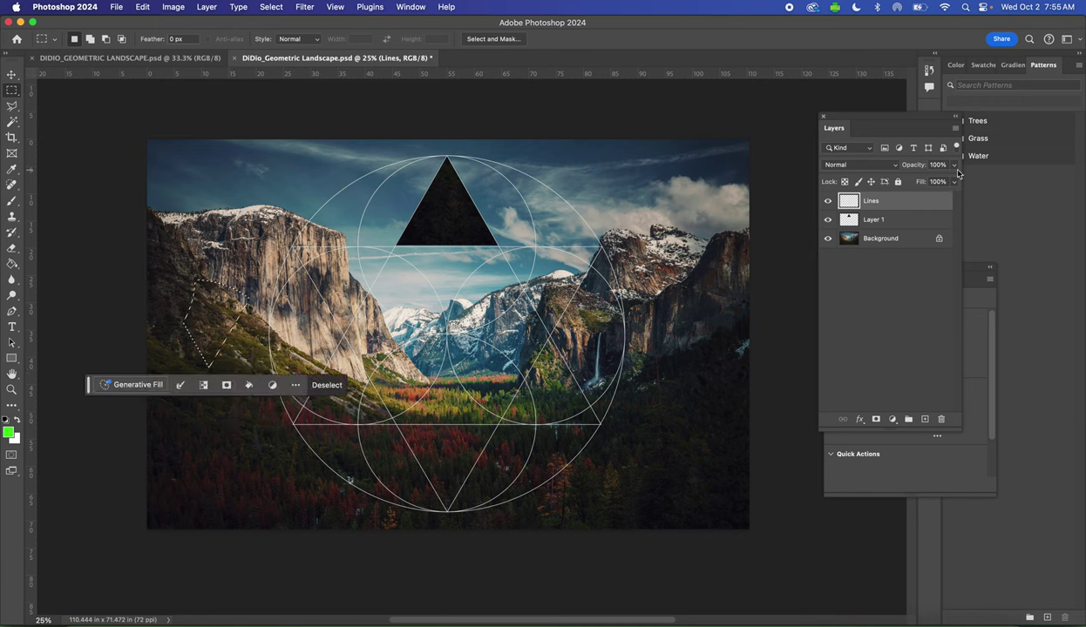
pyautogui.click(889, 243)
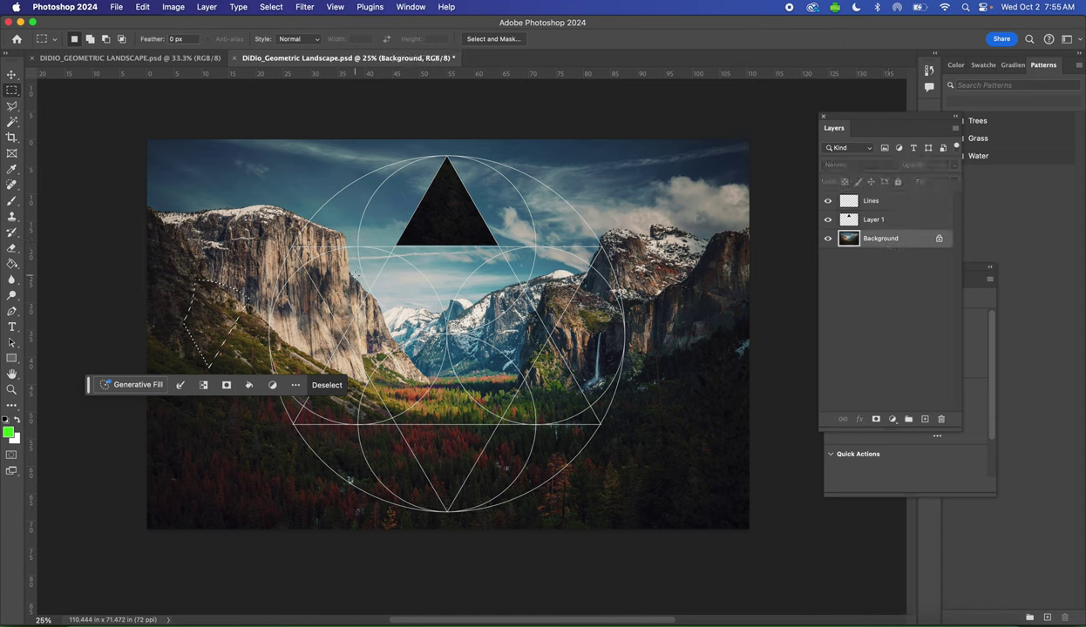
pyautogui.press('super+j')
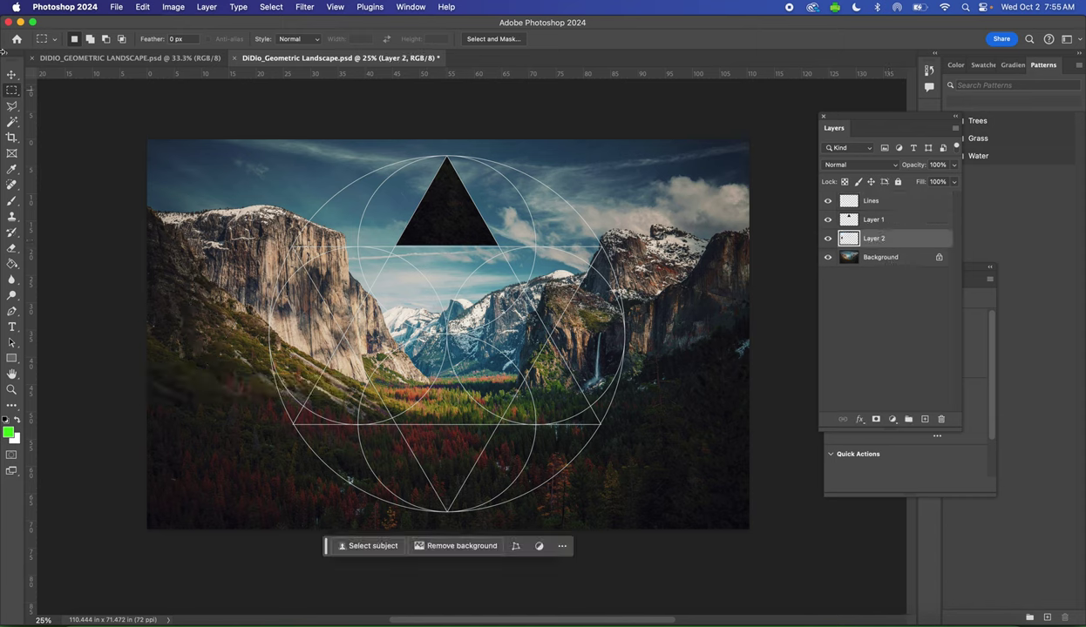
pyautogui.click(12, 74)
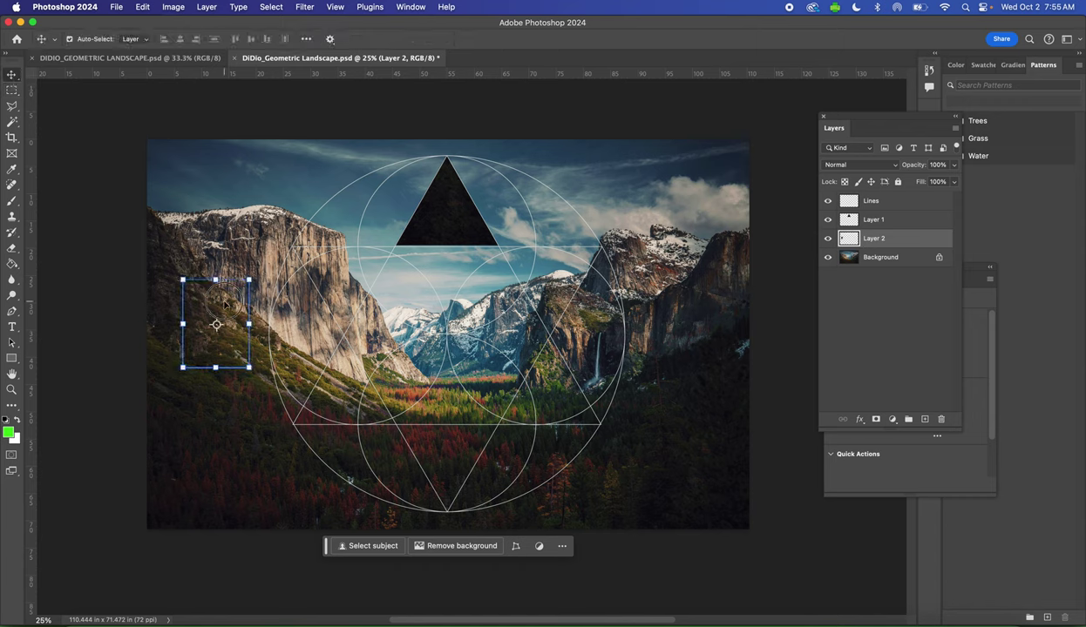
pyautogui.moveTo(224, 304); pyautogui.dragTo(565, 274)
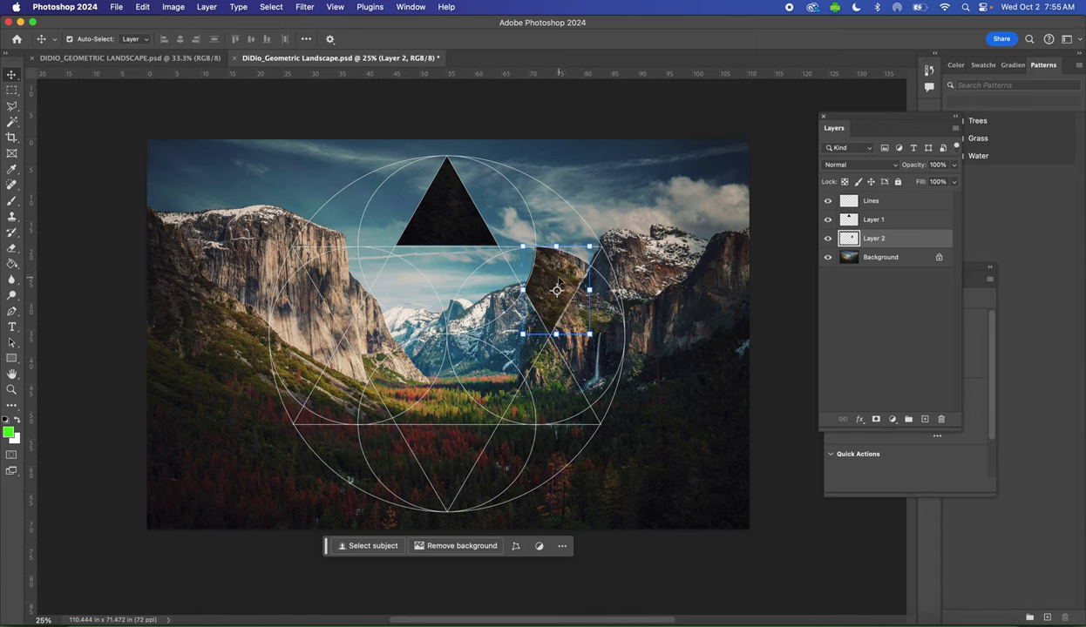
# - Magic-wand the left triangle on Lines and shift the selection onto the snowy right-hand peak
pyautogui.click(11, 122)
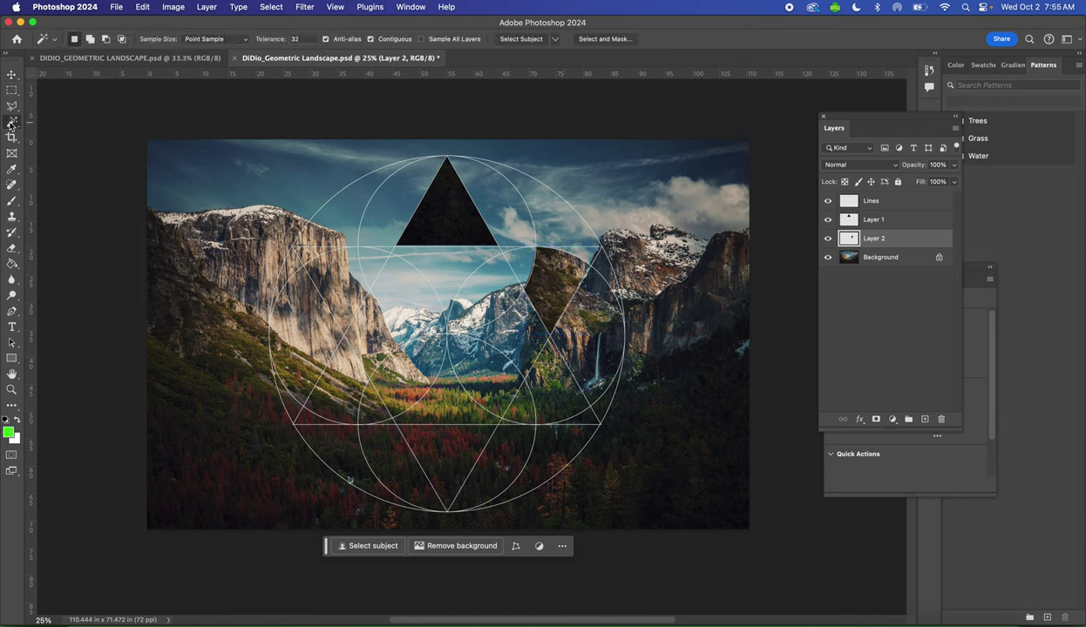
pyautogui.click(890, 201)
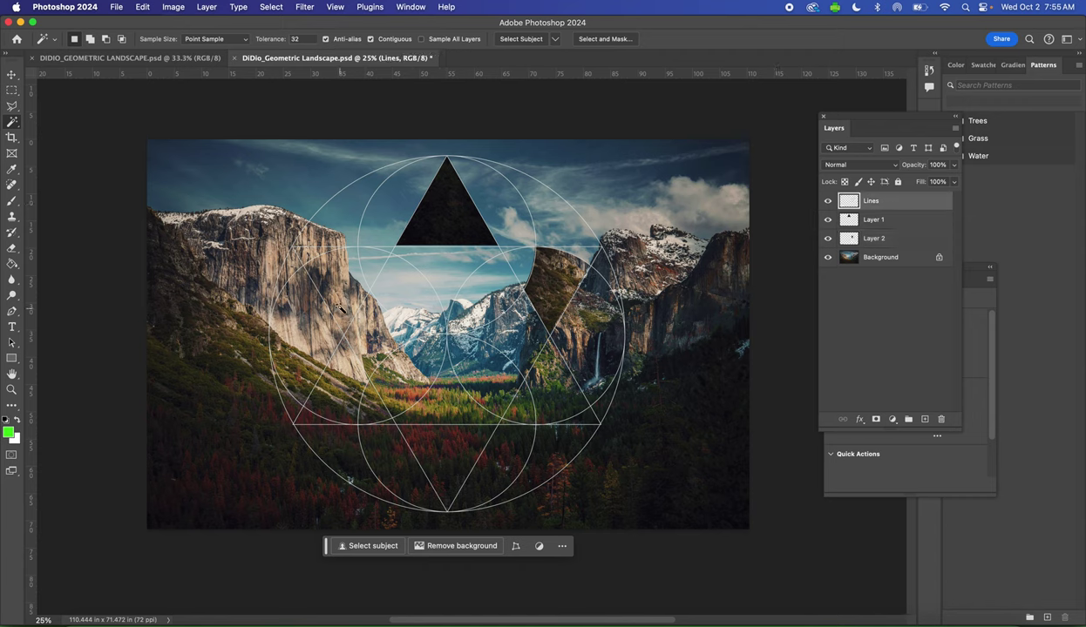
pyautogui.click(340, 298)
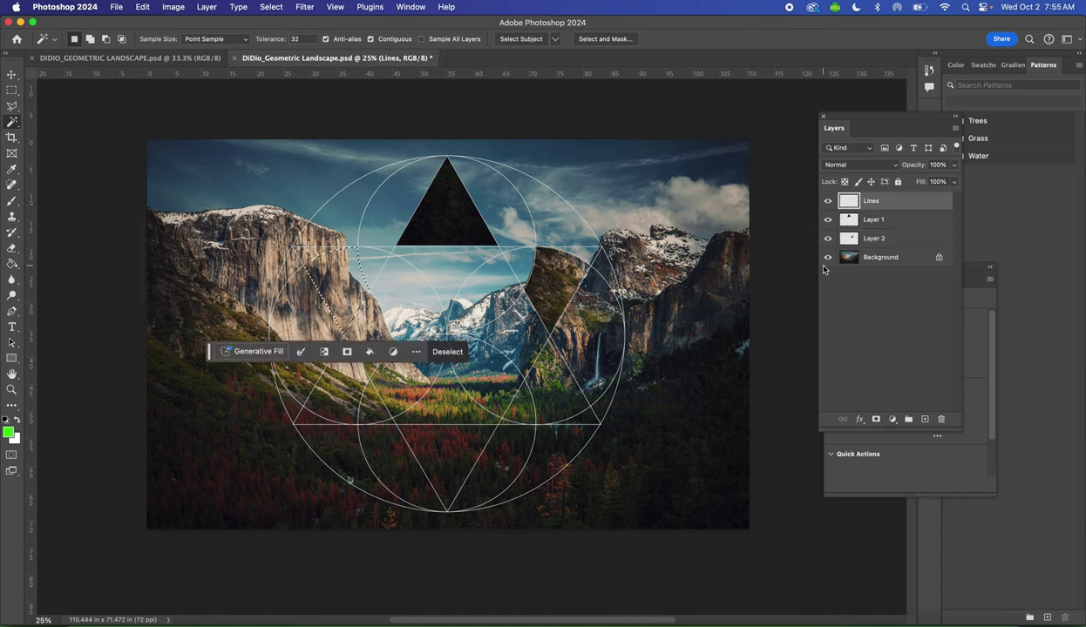
pyautogui.press('m')
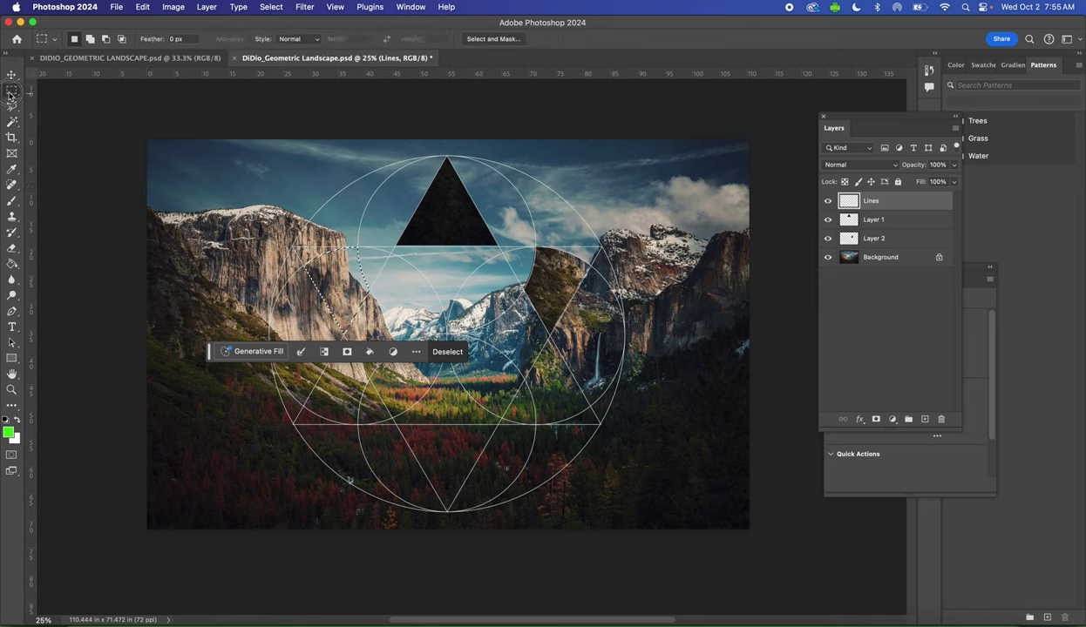
pyautogui.hotkey('shift', 'm')
pyautogui.moveTo(569, 266); pyautogui.dragTo(668, 246)
# - Copy the snowy peak from the Background to Layer 3 and move it into the left triangle
pyautogui.click(909, 258)
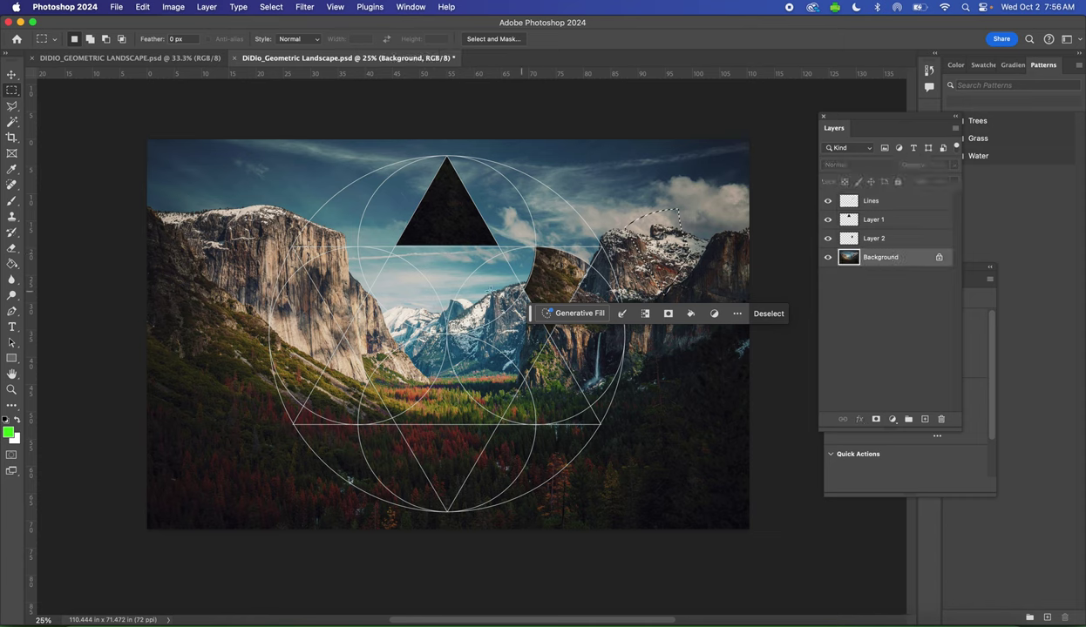
pyautogui.hotkey('ctrl', 'j')
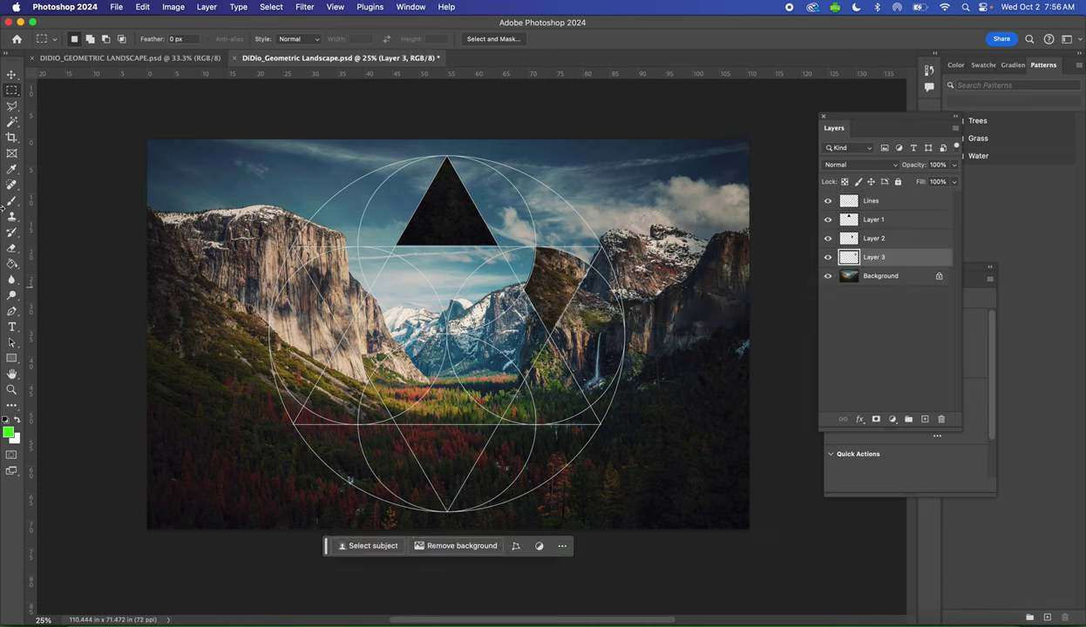
pyautogui.click(14, 75)
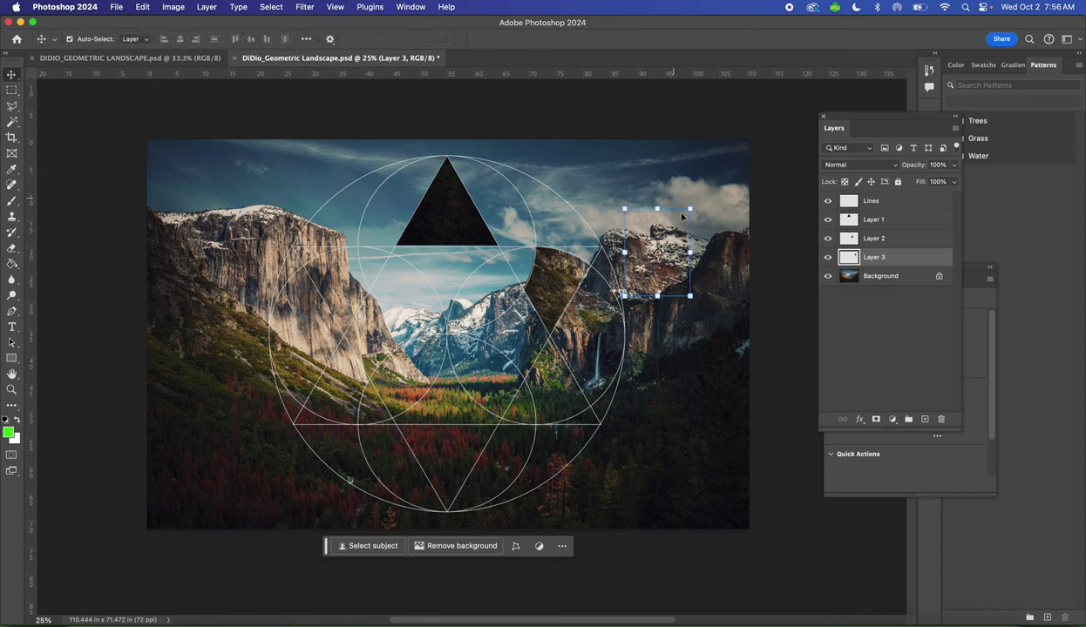
pyautogui.moveTo(681, 217); pyautogui.dragTo(360, 286)
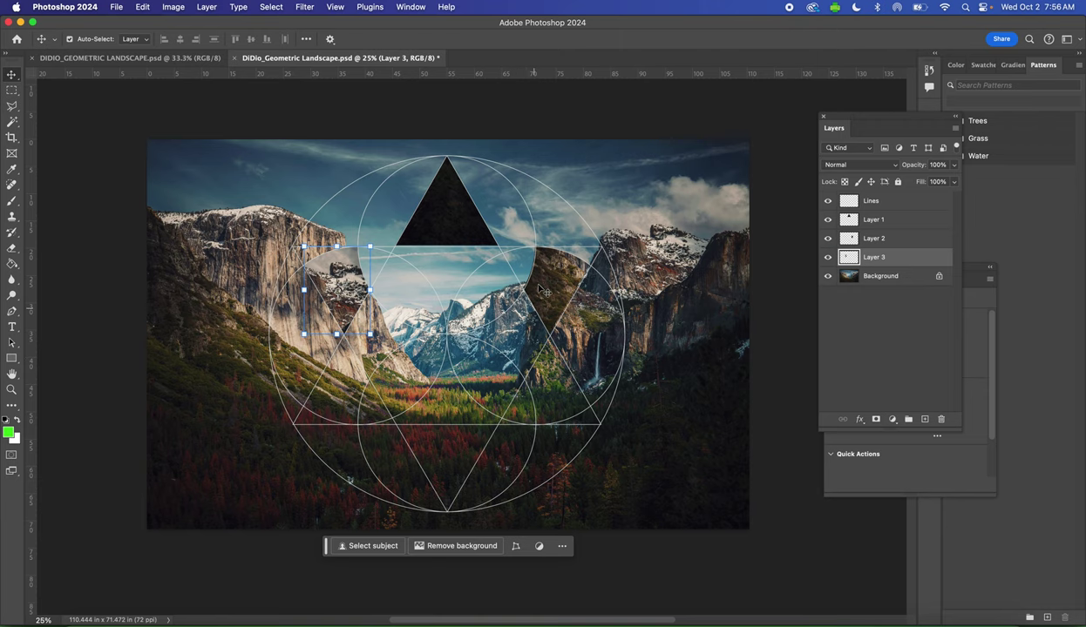
# - Pick the cliff patch on Layer 2 and zoom in on it, ending at 100% view
pyautogui.click(557, 287)
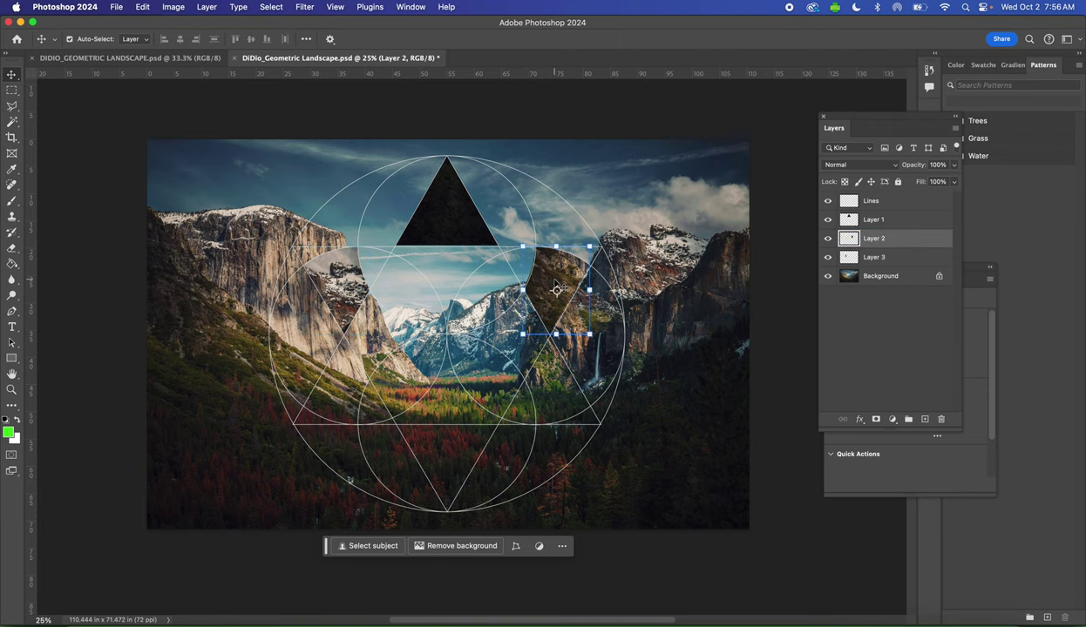
pyautogui.press('super+equal')
pyautogui.press('super+equal')
pyautogui.press('super+equal')
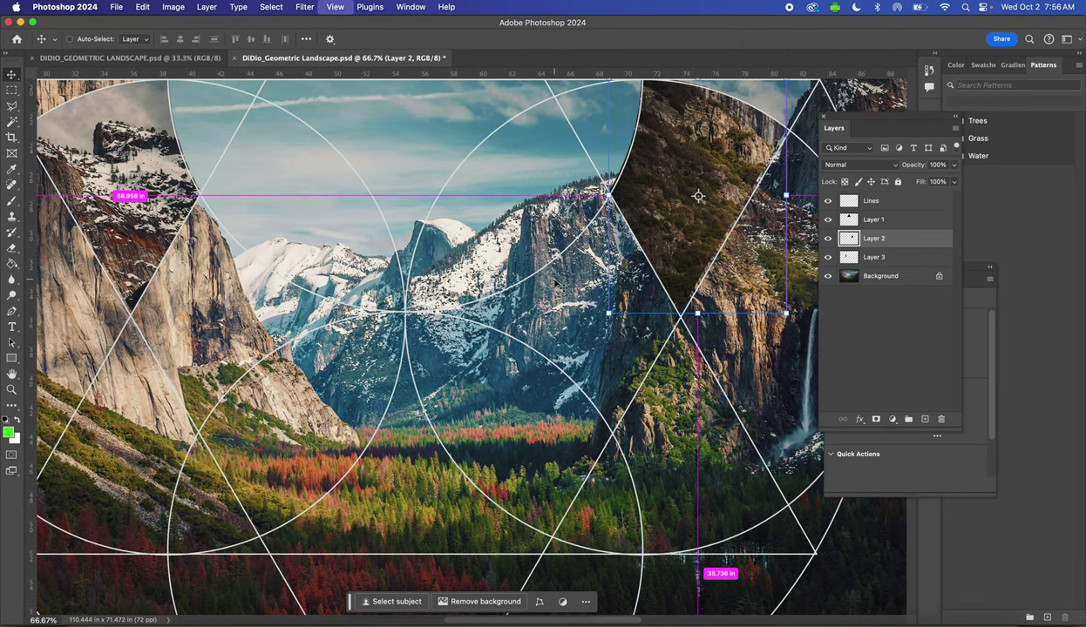
pyautogui.press('super+equal')
pyautogui.hscroll(5, 555, 283)
pyautogui.scroll(3, 555, 283)
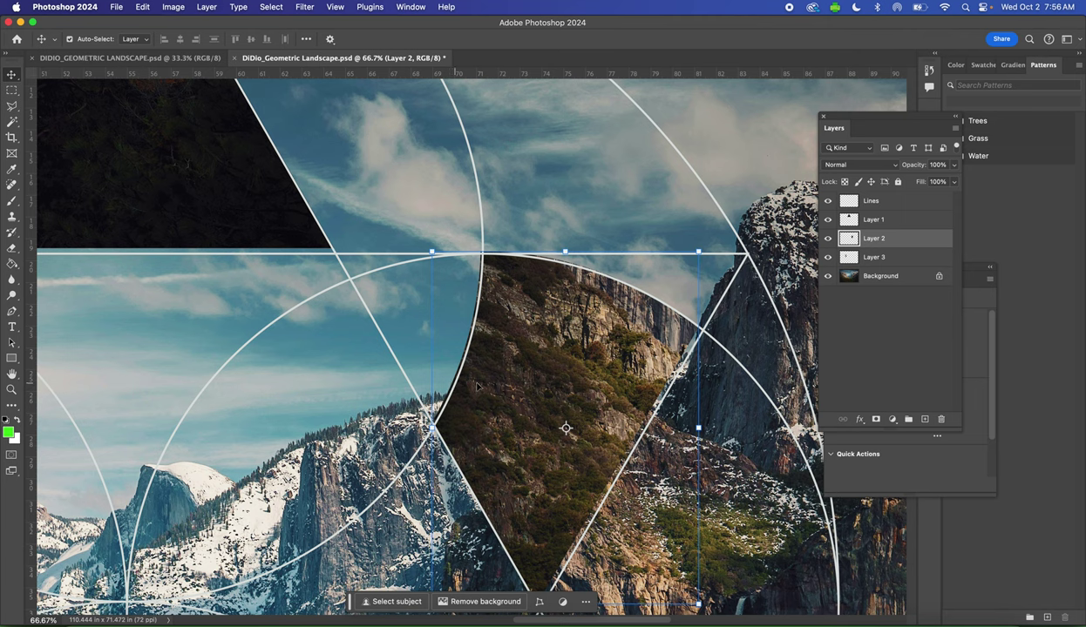
pyautogui.scroll(-5, 555, 366)
pyautogui.hscroll(1, 555, 366)
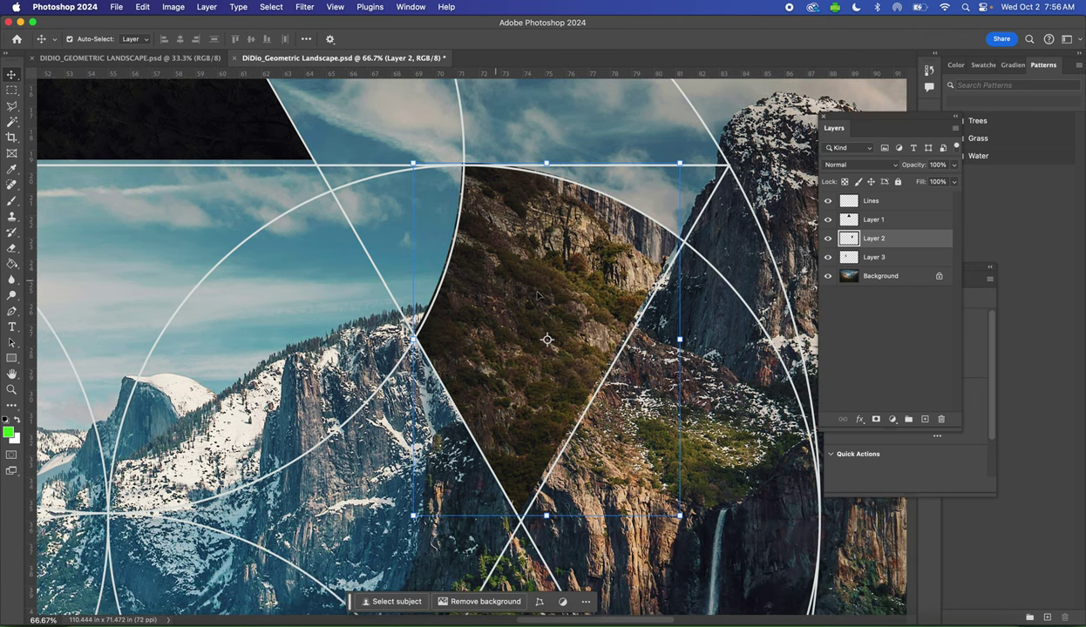
pyautogui.press('super+1')
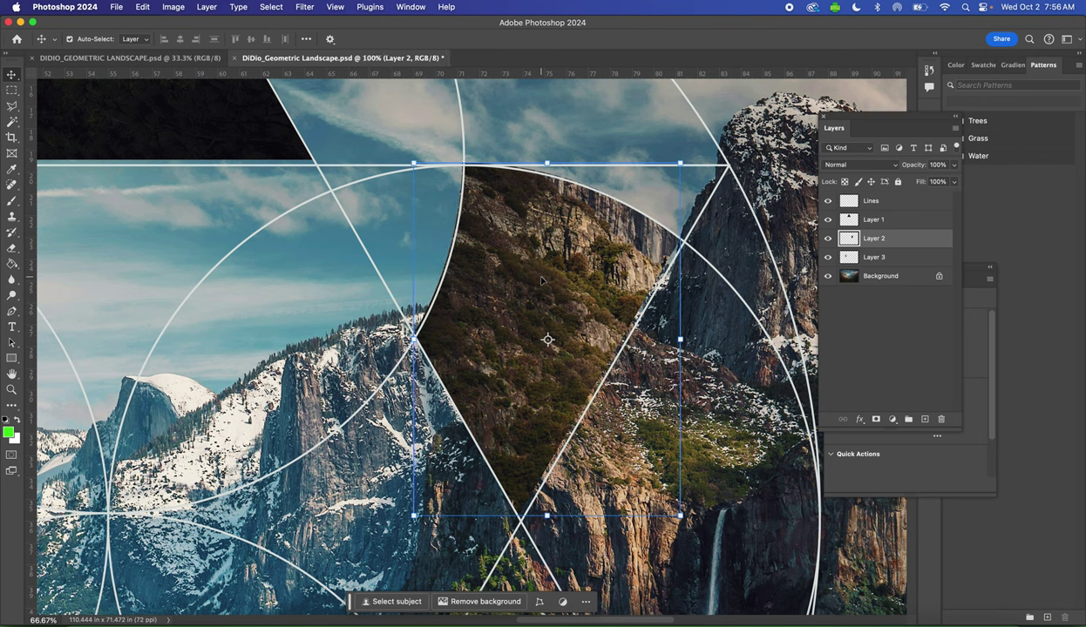
# - Nudge the cliff patch right and down with the arrow keys until its edges meet the white lines
pyautogui.press('Right')
pyautogui.press('Right')
pyautogui.press('Right')
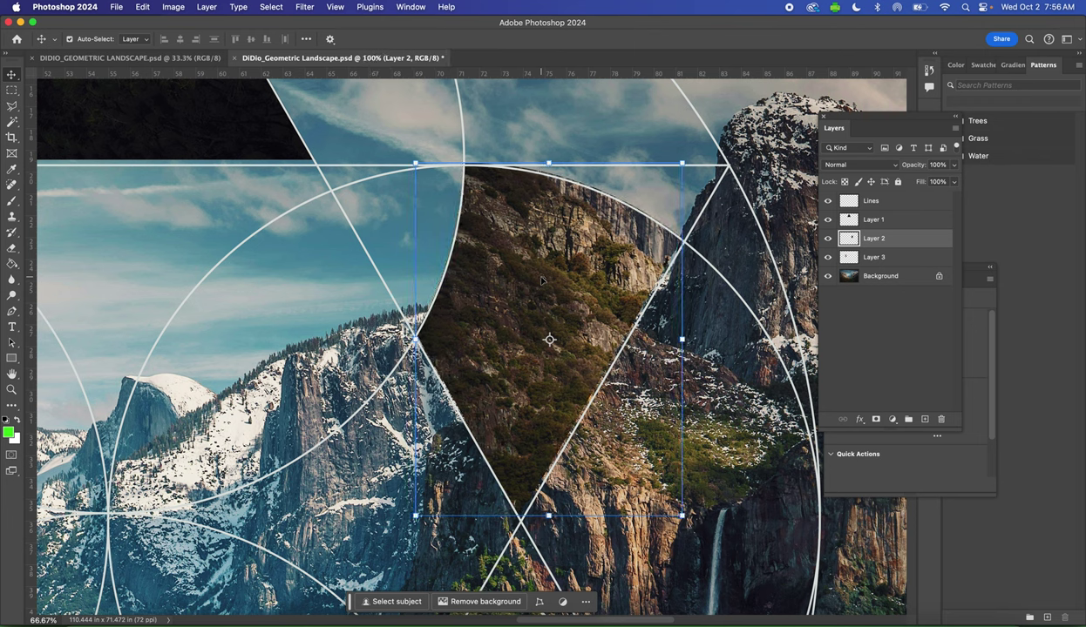
pyautogui.press('Right')
pyautogui.press('Down')
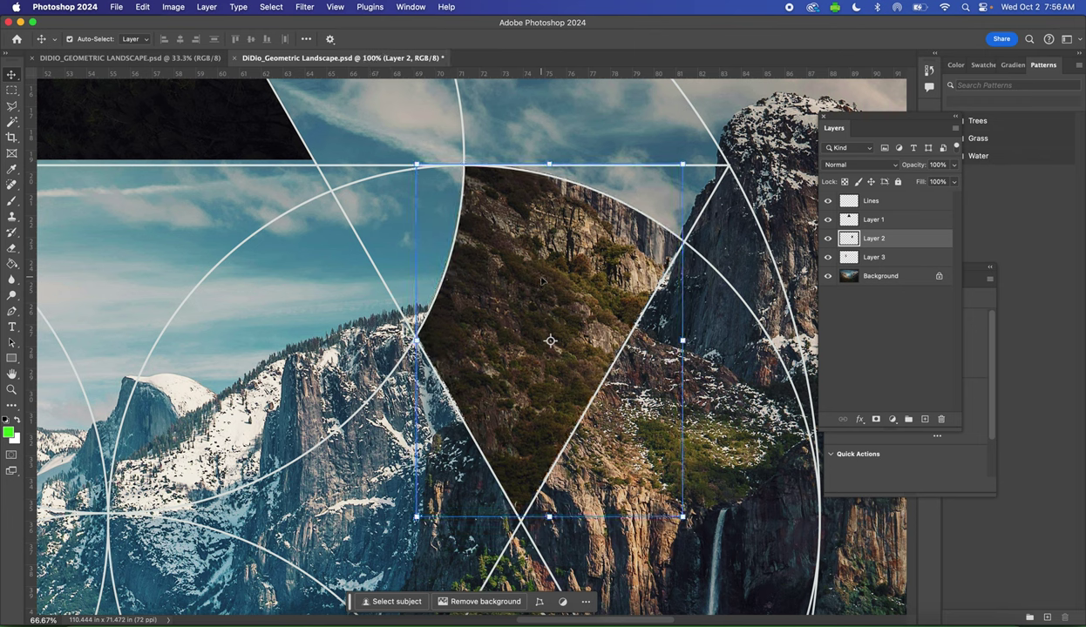
pyautogui.press('Down')
pyautogui.press('Right')
pyautogui.press('Down')
pyautogui.press('Down')
pyautogui.press('Down')
pyautogui.press('Down')
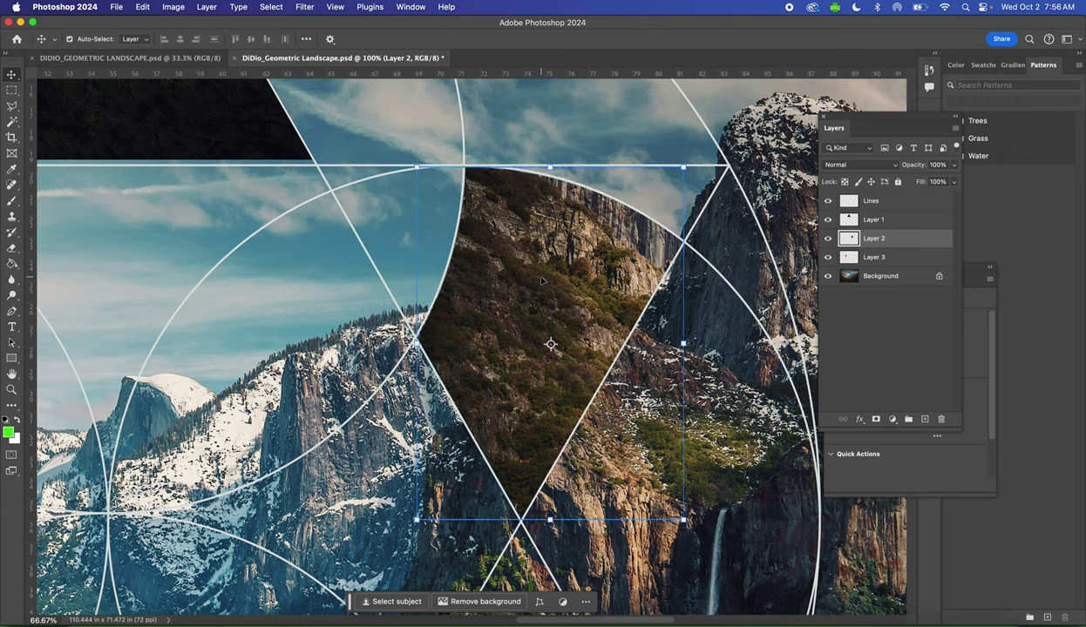
pyautogui.press('Up')
# - Zoom out to the whole composition and save DiDio_Geometric Landscape.psd
pyautogui.press('super+minus')
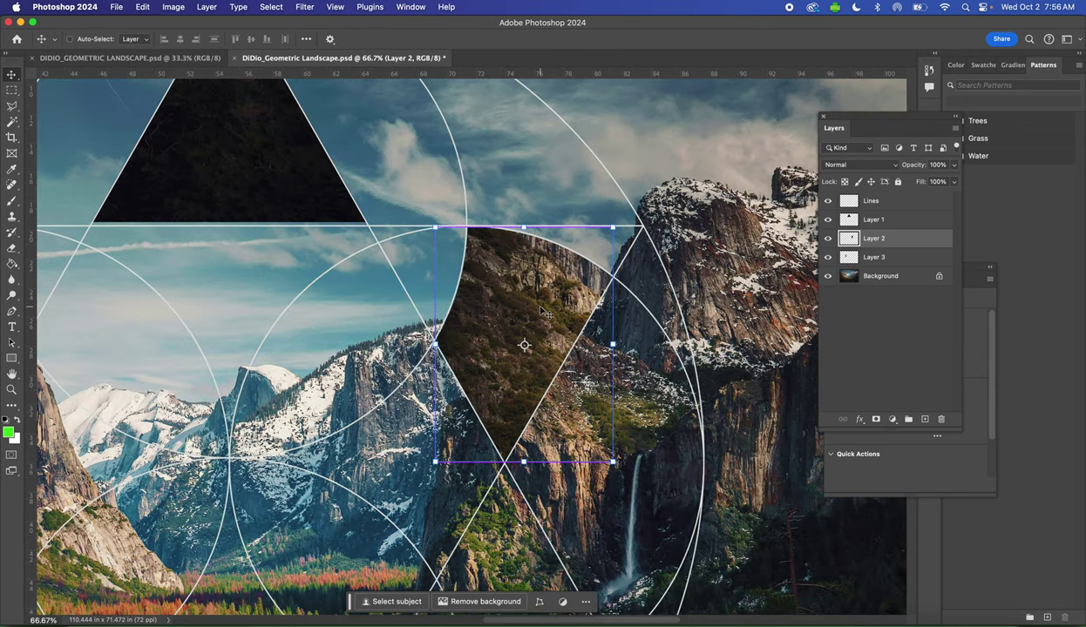
pyautogui.press('super+minus')
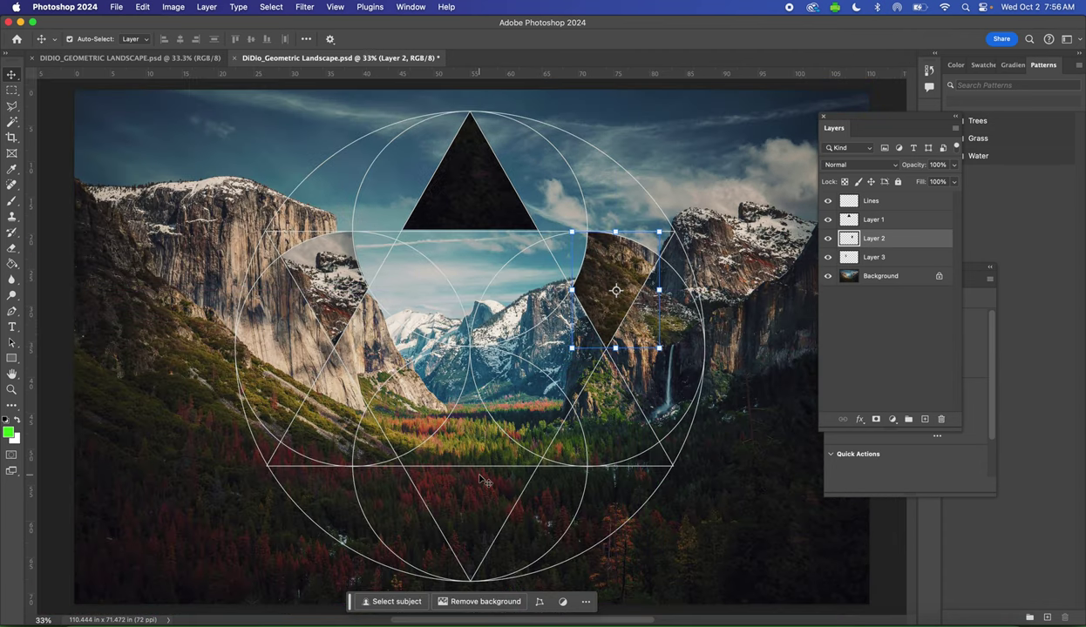
pyautogui.press('super+s')
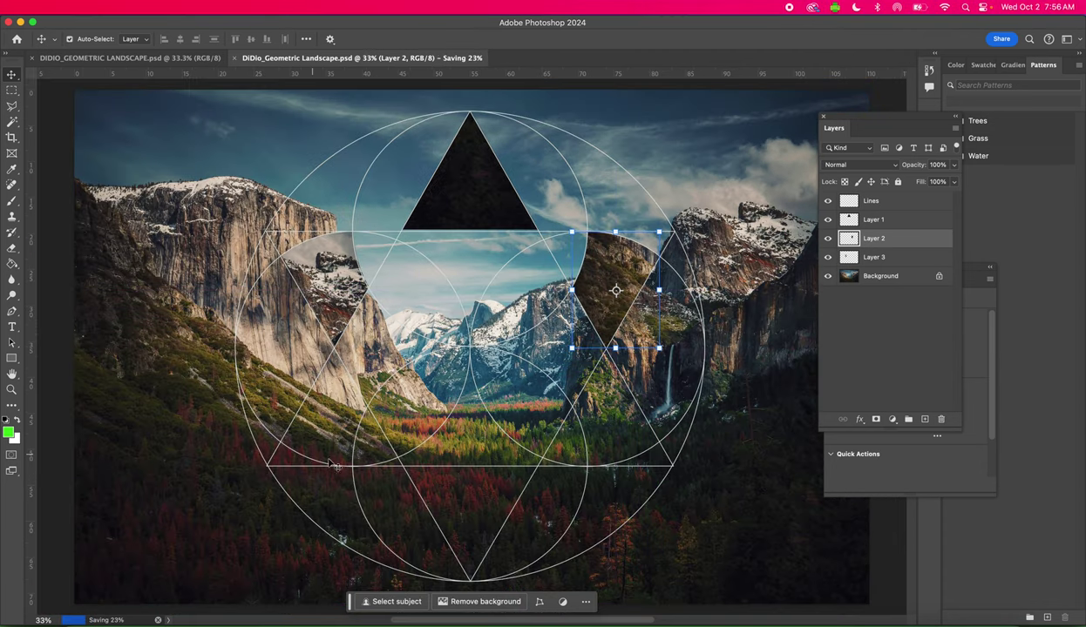